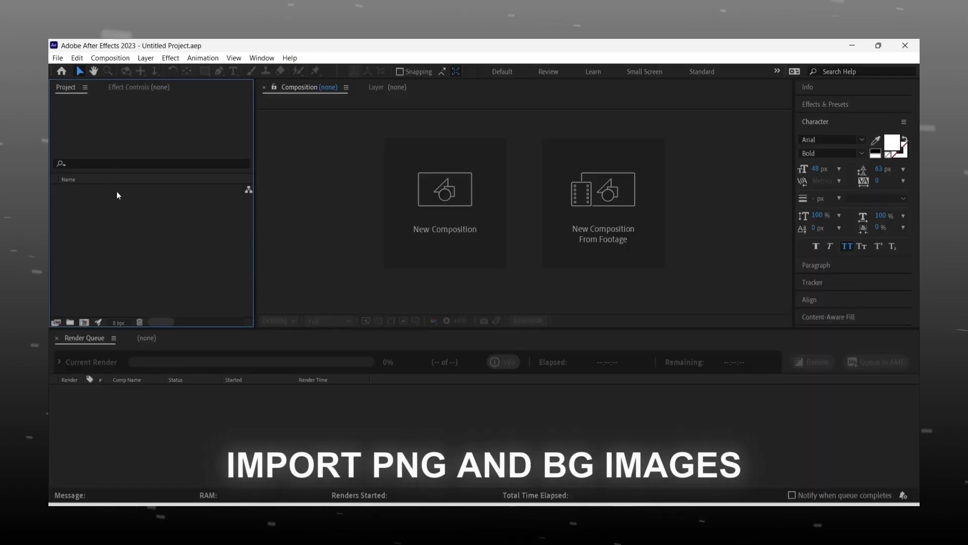
# - Import the 251f49b9061e3ef0b3a862135258f151.jpeg background and the 7.png character image from Downloads as footage
pyautogui.doubleClick(132, 222)
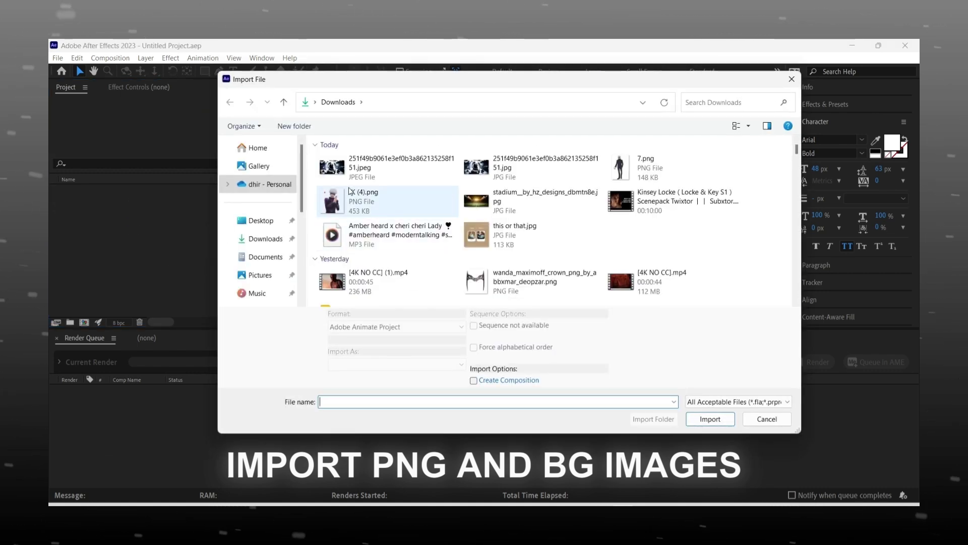
pyautogui.click(388, 167)
pyautogui.keyDown('ctrl'); pyautogui.click(646, 174); pyautogui.keyUp('ctrl')
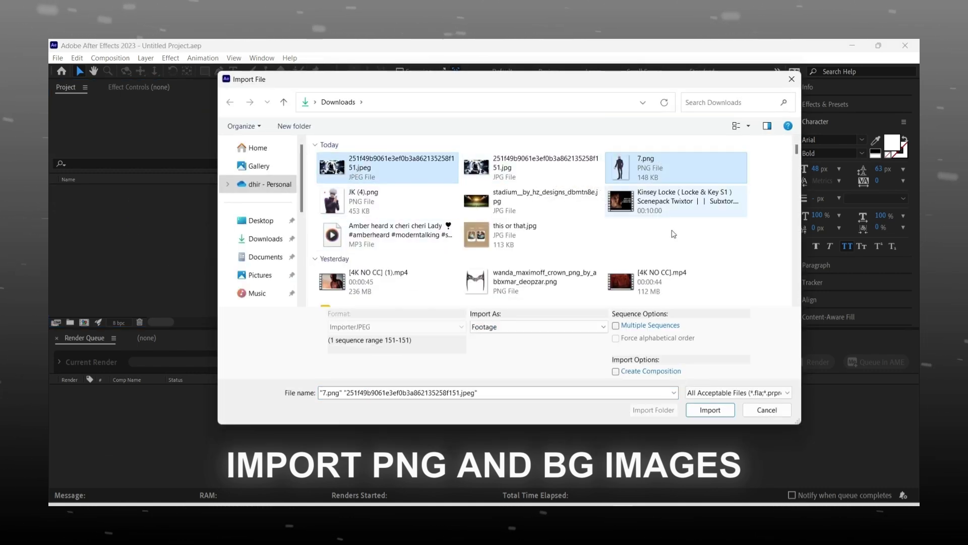
pyautogui.click(710, 411)
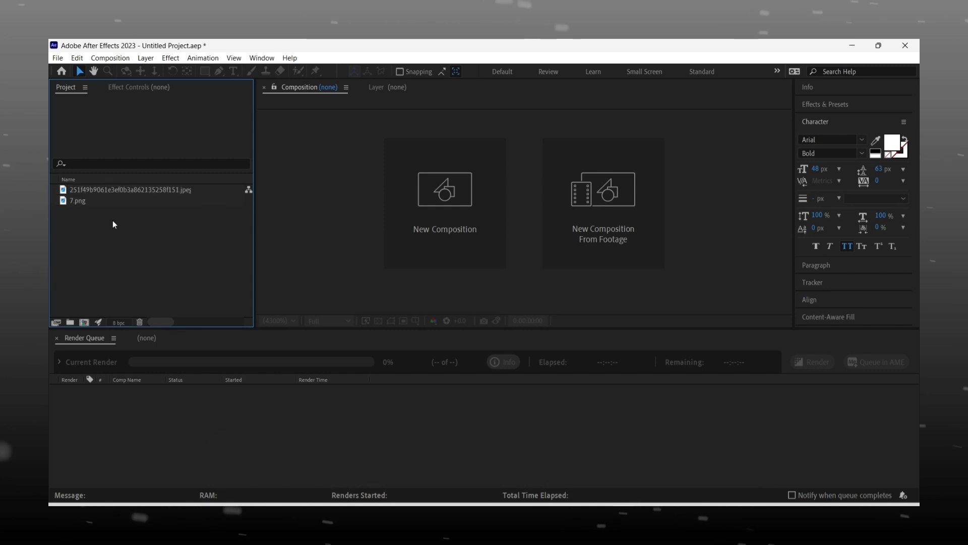
# - Create a 1920x1080, 30 fps, 10-second composition named Comp 1 and add the imported background JPEG to its timeline
pyautogui.click(447, 217)
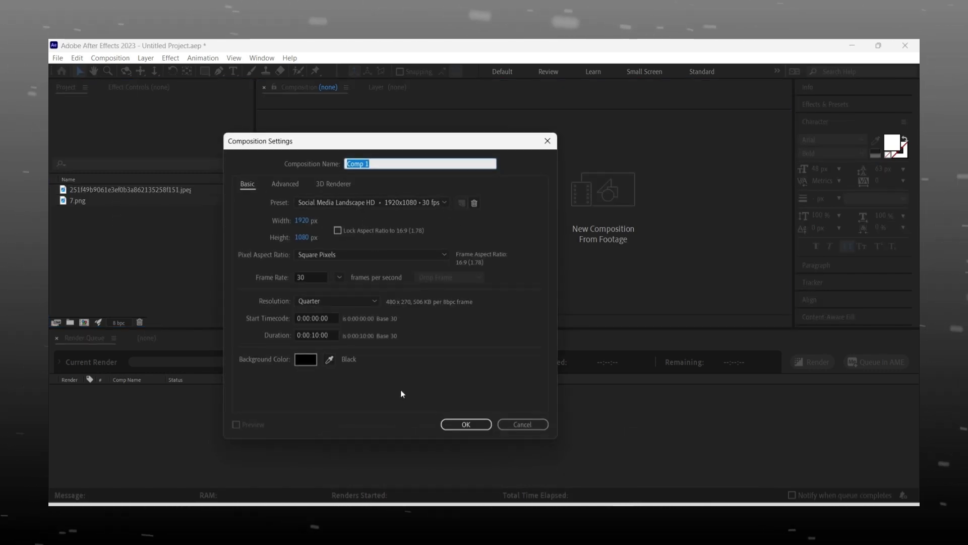
pyautogui.click(465, 424)
pyautogui.moveTo(130, 190); pyautogui.dragTo(217, 422)
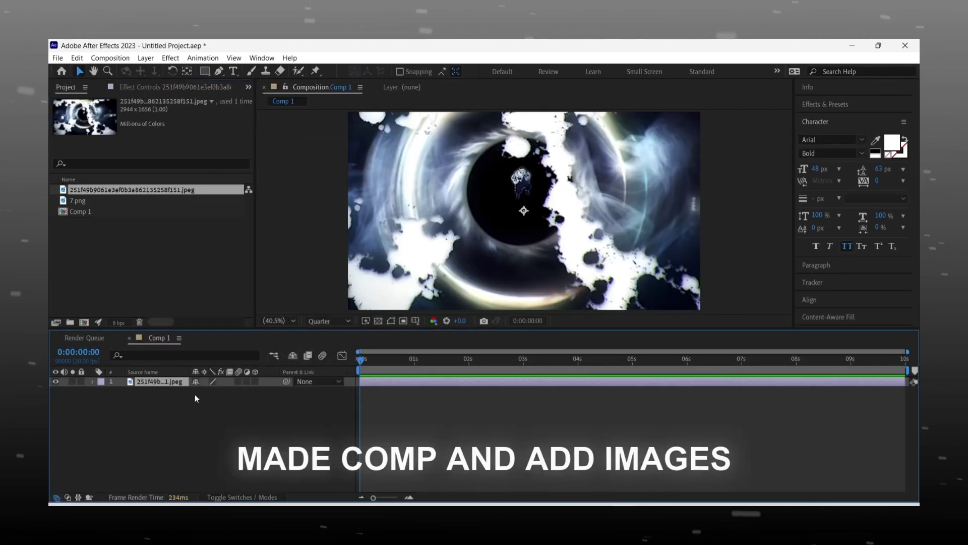
# - Set the background layer's scale to 66% so the image fits the composition frame
pyautogui.press('s')
pyautogui.moveTo(211, 397); pyautogui.dragTo(194, 394)
pyautogui.click(198, 432)
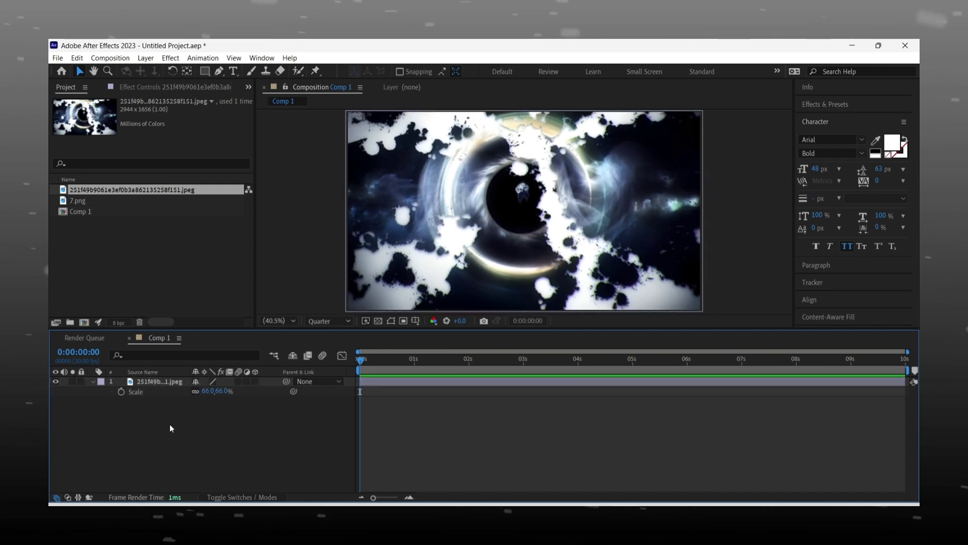
# - Add 7.png above the background layer and scale it down to about 89%
pyautogui.moveTo(100, 201); pyautogui.dragTo(158, 377)
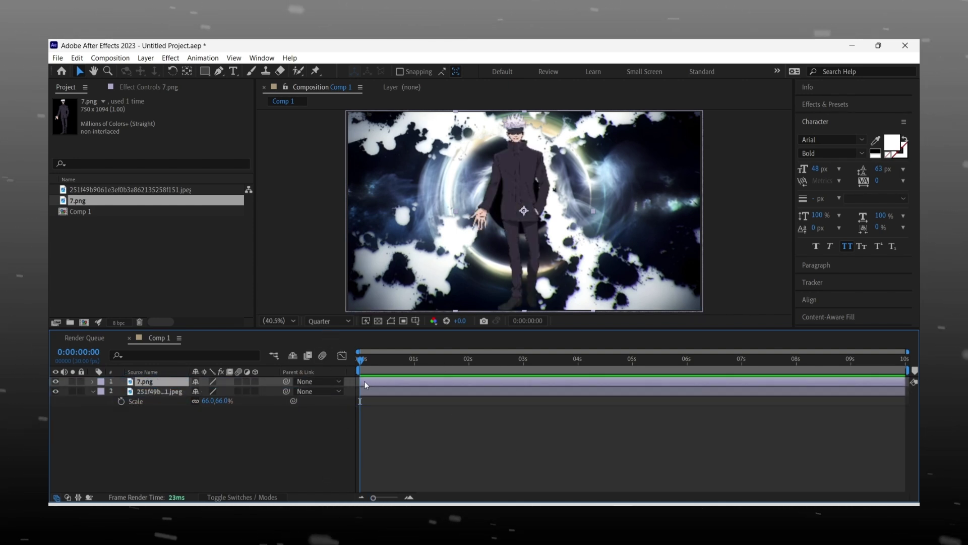
pyautogui.click(234, 412)
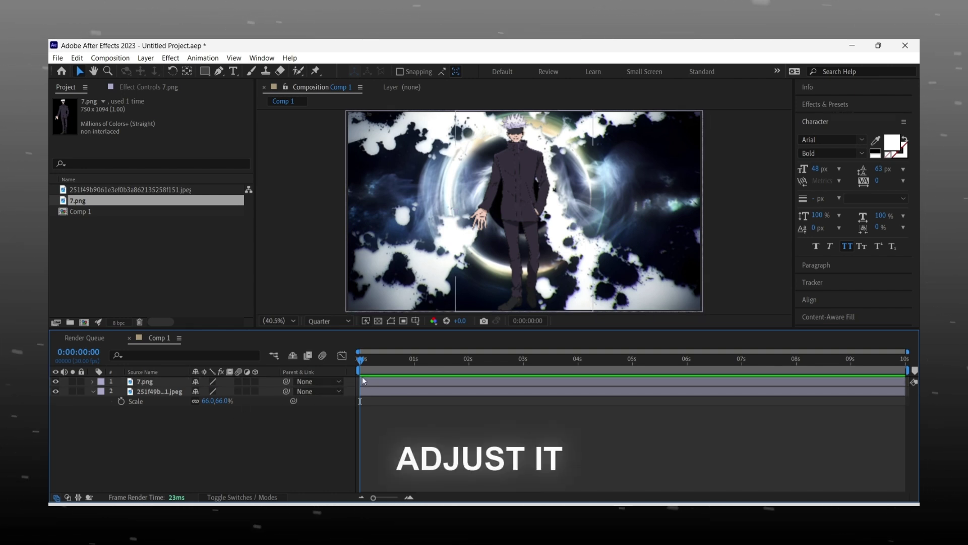
pyautogui.click(386, 380)
pyautogui.press('s')
pyautogui.moveTo(204, 396); pyautogui.dragTo(204, 395)
pyautogui.click(206, 391)
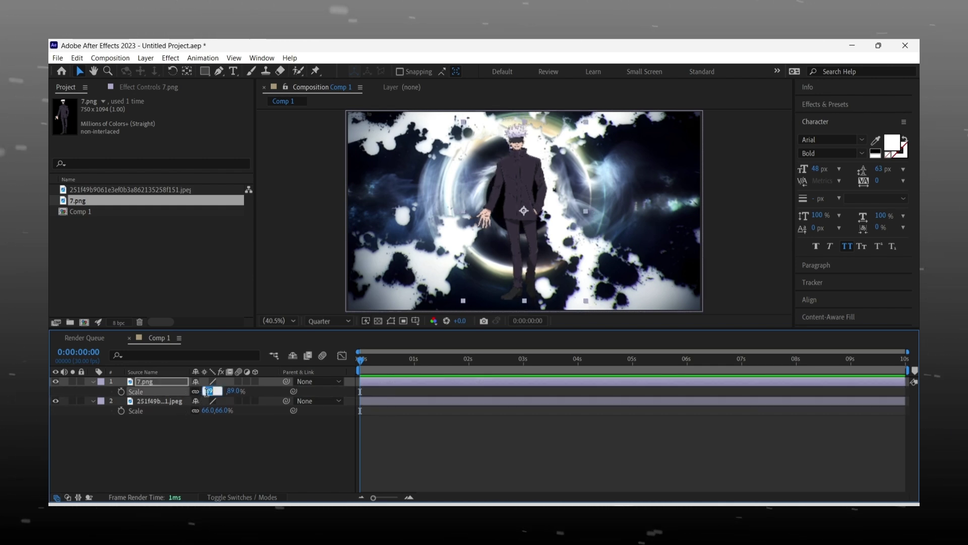
pyautogui.press('Return')
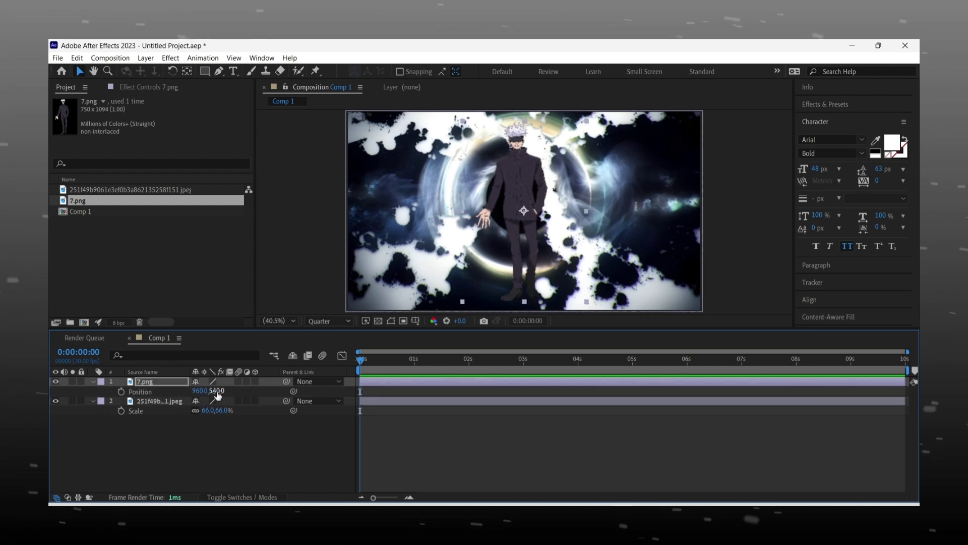
# - Lower the 7.png character by setting its Y position to 617, and collapse the properties of both layers
pyautogui.press('p')
pyautogui.moveTo(218, 391); pyautogui.dragTo(254, 394)
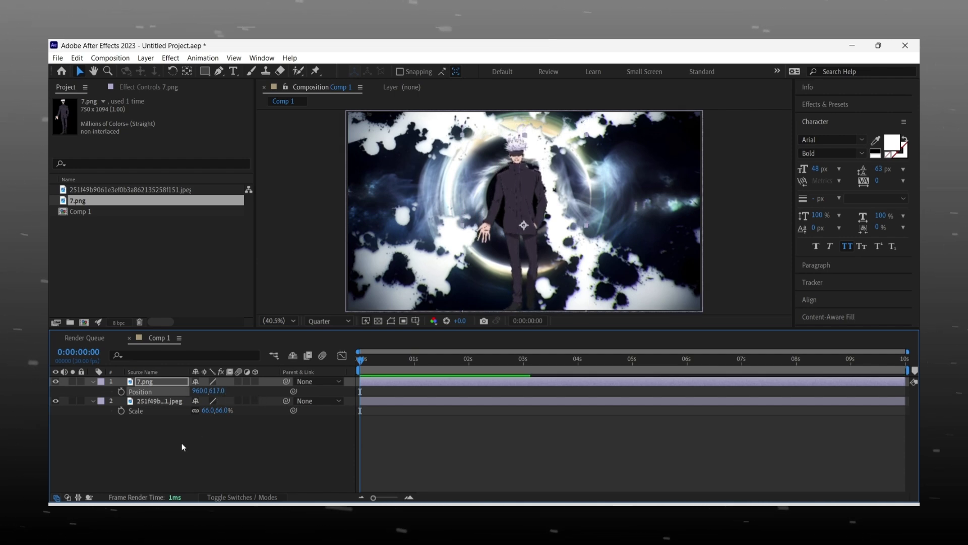
pyautogui.click(93, 381)
pyautogui.click(93, 391)
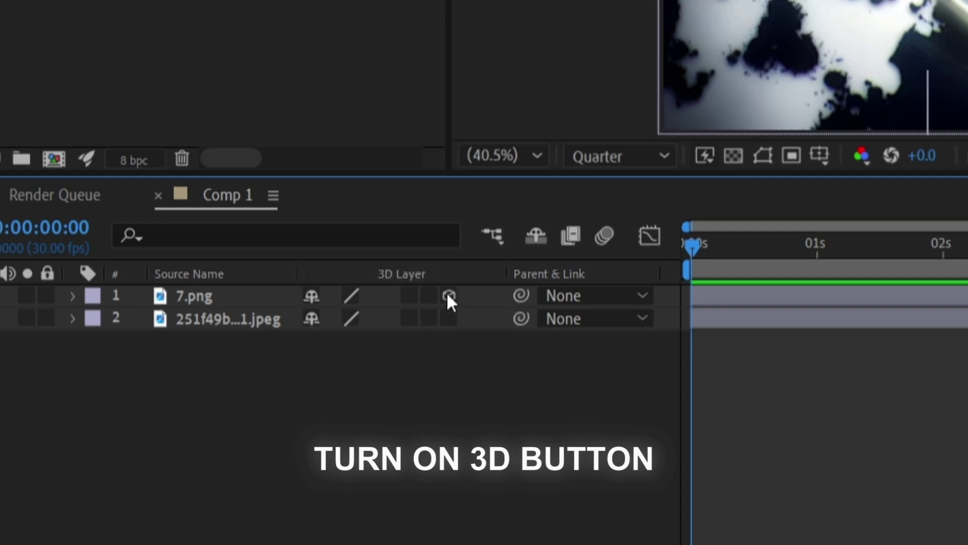
# - Make both image layers 3D and add a new camera layer with the default camera settings
pyautogui.moveTo(447, 294); pyautogui.dragTo(449, 318)
pyautogui.rightClick(343, 380)
pyautogui.moveTo(290, 284)
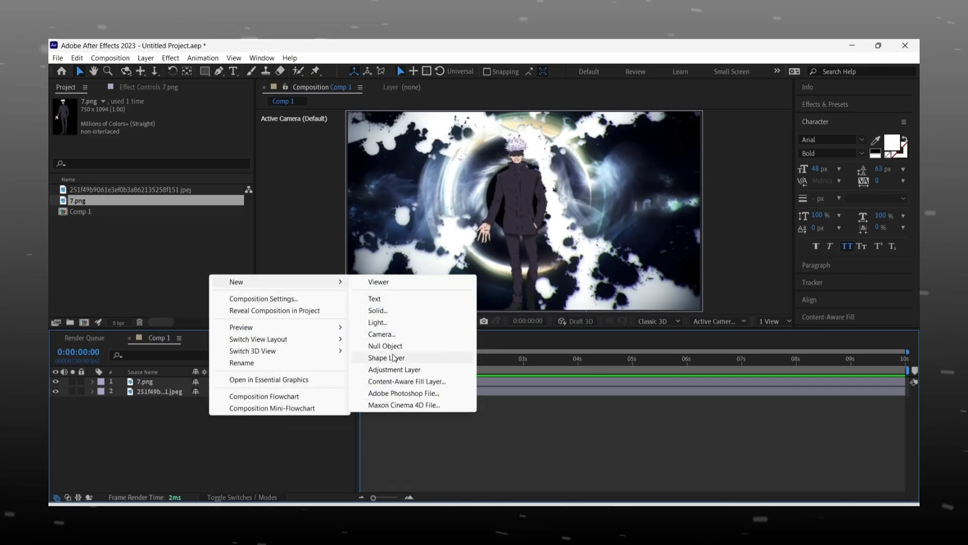
pyautogui.click(388, 334)
pyautogui.click(581, 400)
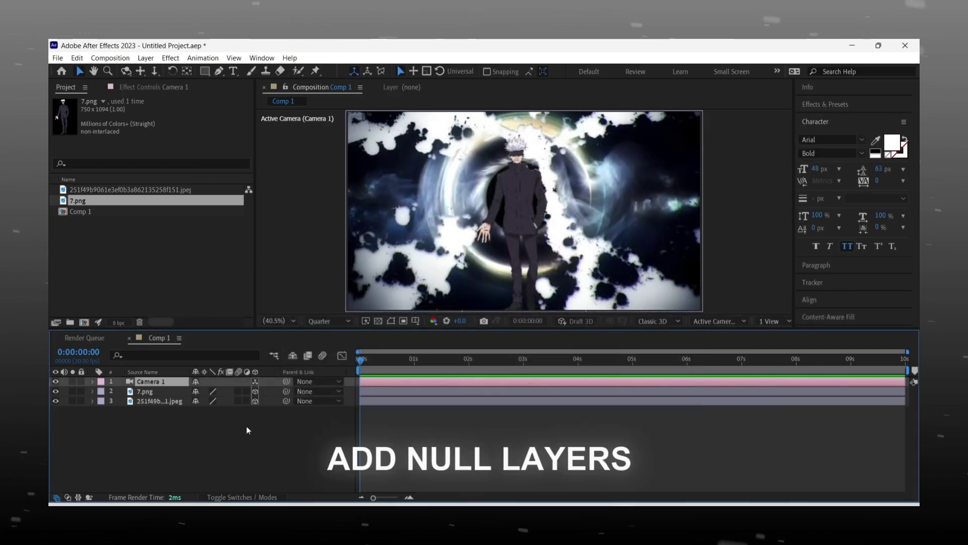
# - Add a null object above the camera and duplicate it twice to get three null layers
pyautogui.rightClick(197, 440)
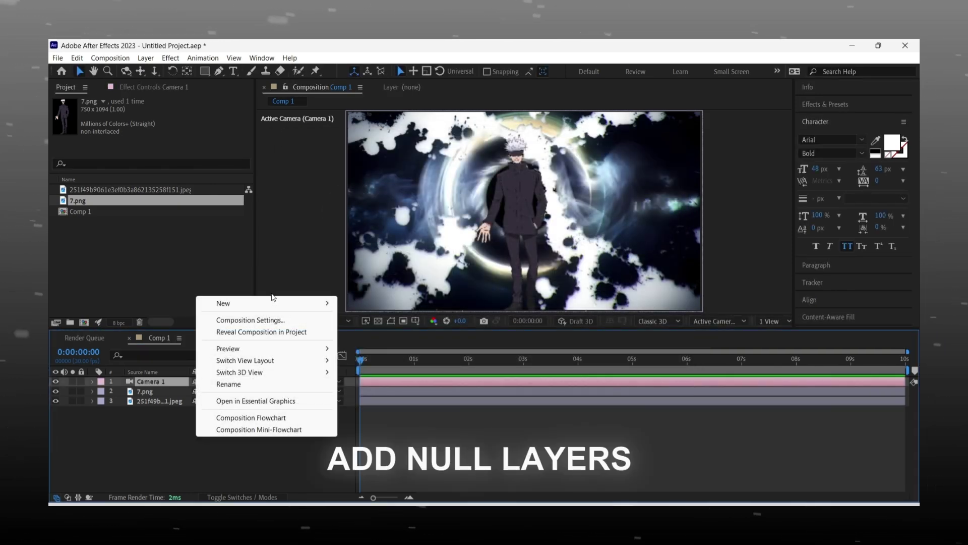
pyautogui.moveTo(323, 303)
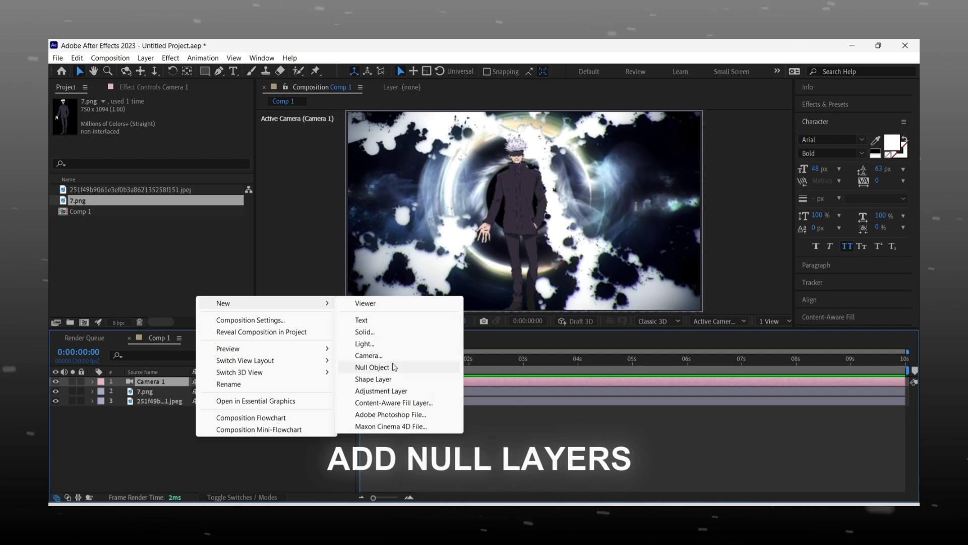
pyautogui.click(372, 367)
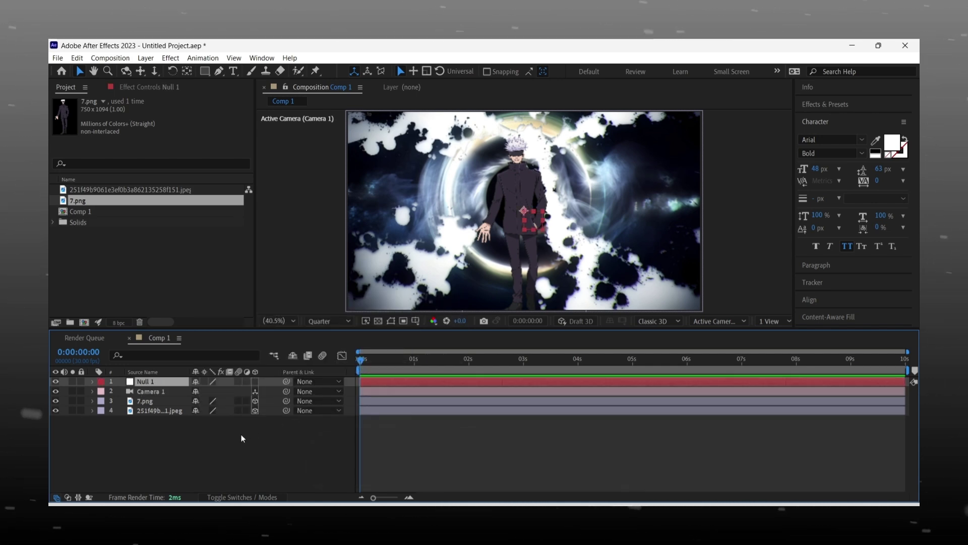
pyautogui.hotkey('ctrl', 'd')
pyautogui.hotkey('ctrl', 'd')
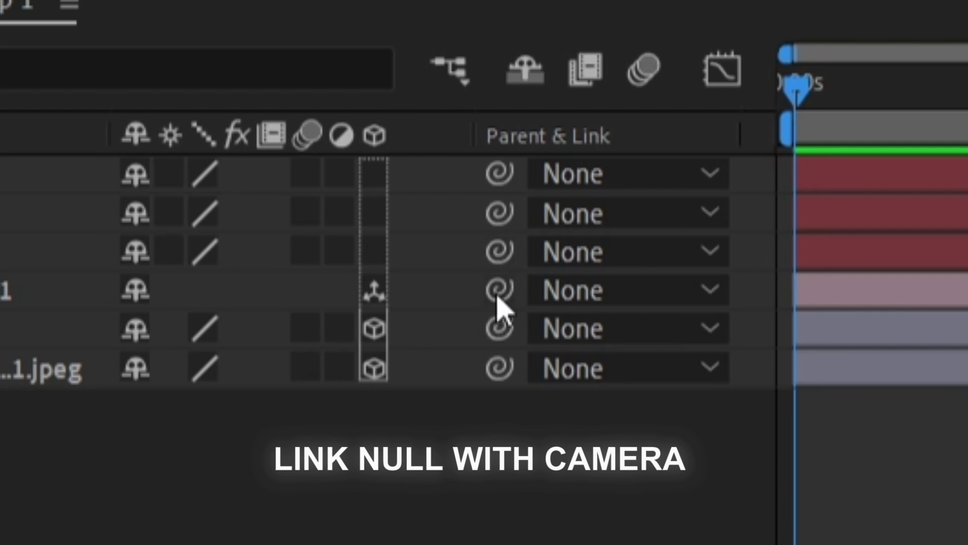
# - Parent the camera to the lowest null, parent each null to the one above it, and make all three nulls 3D
pyautogui.moveTo(499, 301); pyautogui.dragTo(339, 268)
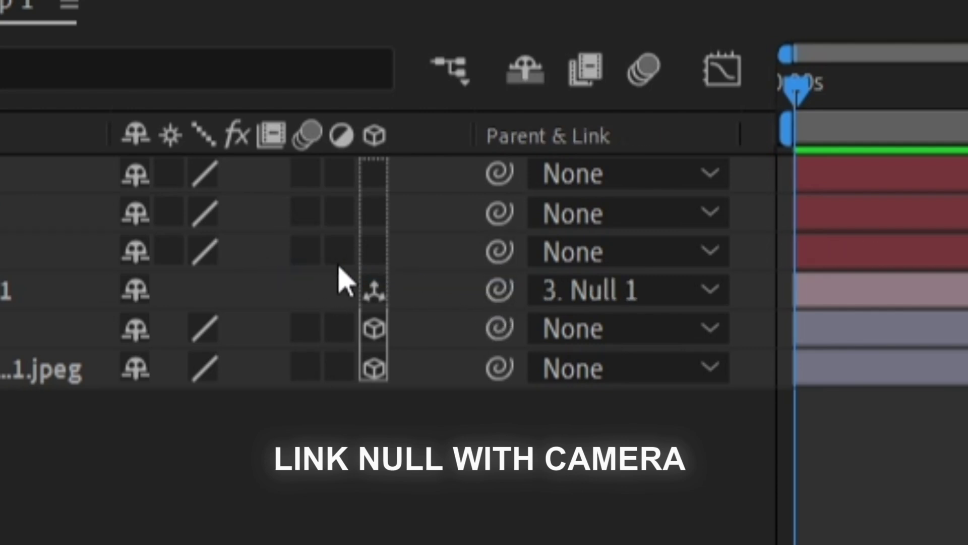
pyautogui.moveTo(499, 254); pyautogui.dragTo(439, 176)
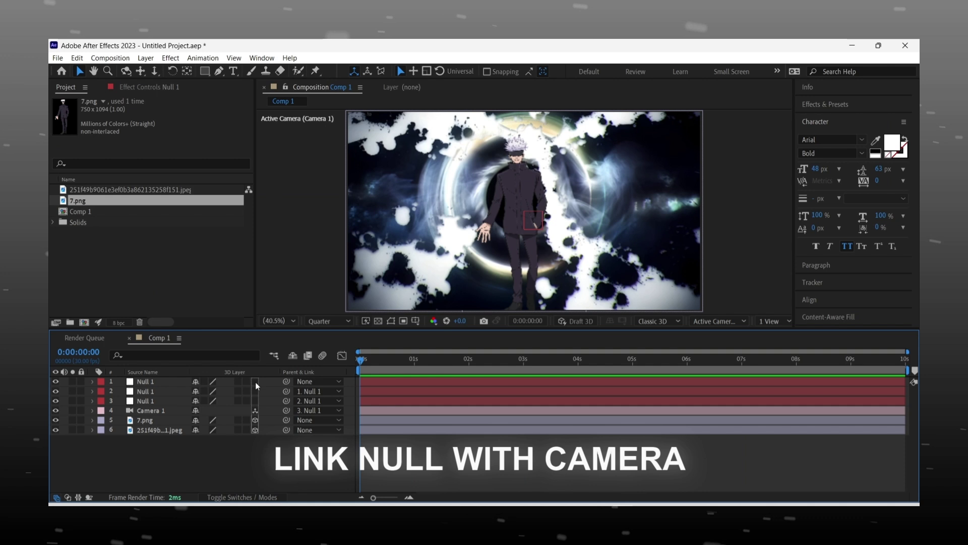
pyautogui.moveTo(373, 173); pyautogui.dragTo(374, 361)
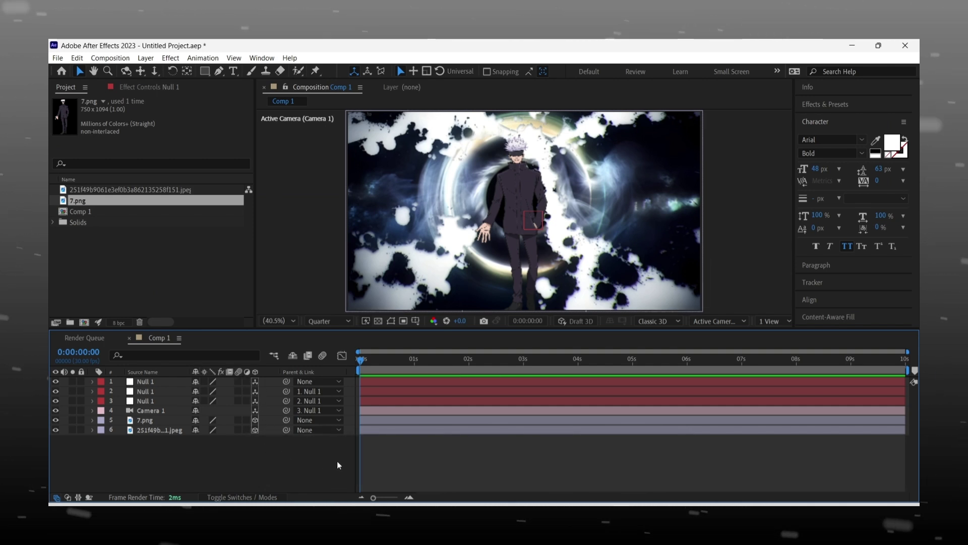
# - Switch the composition viewer to a 2 Views layout and activate the Top view
pyautogui.click(372, 430)
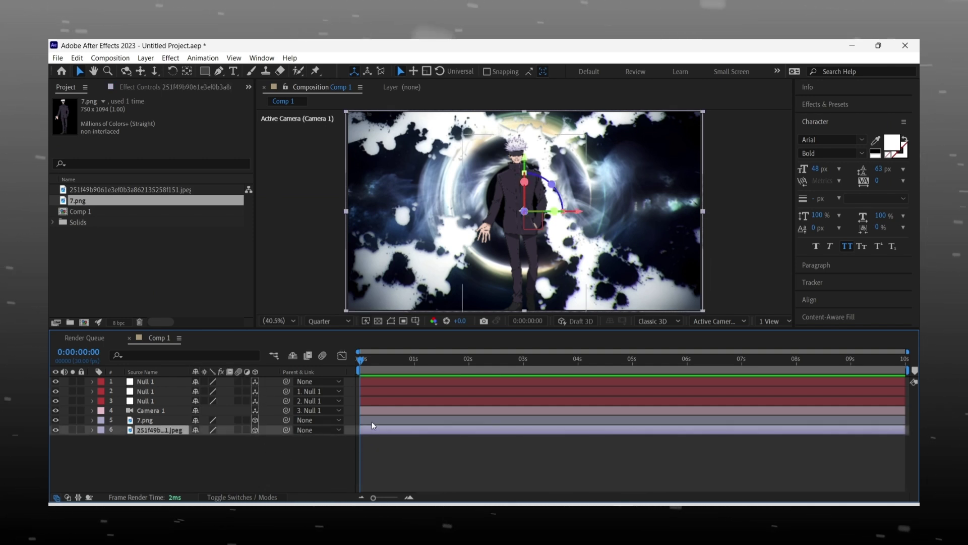
pyautogui.click(335, 454)
pyautogui.click(771, 321)
pyautogui.click(778, 345)
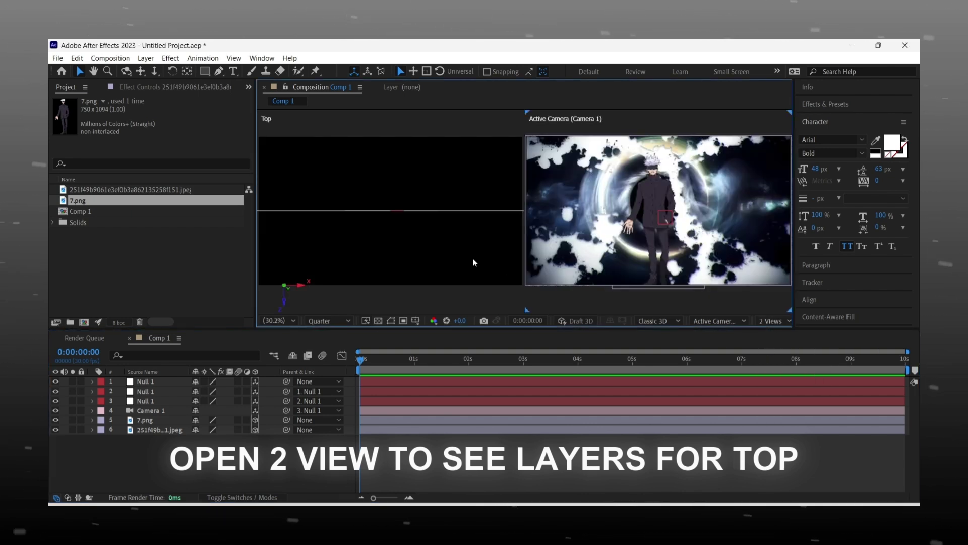
pyautogui.click(449, 256)
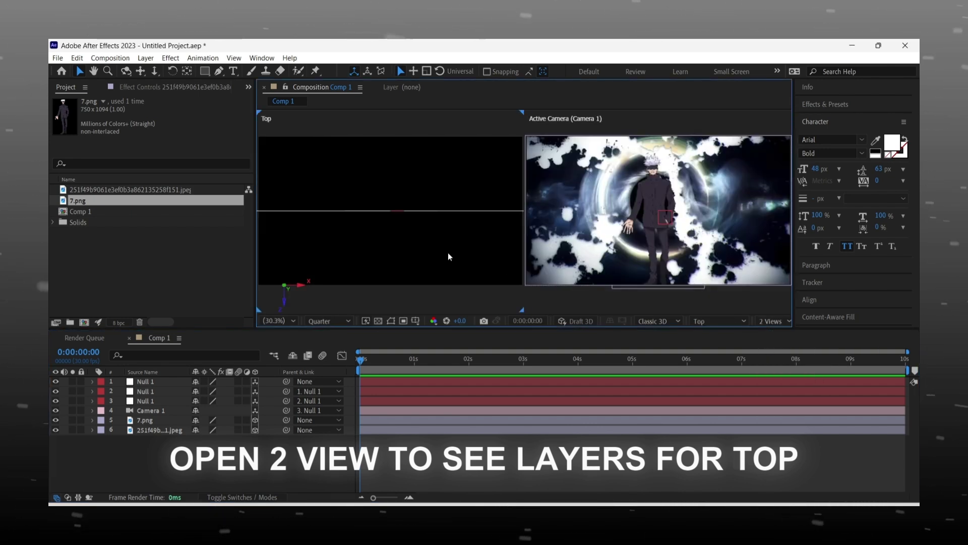
# - Push the background JPEG layer back behind the character by setting its Z position to 513
pyautogui.click(391, 427)
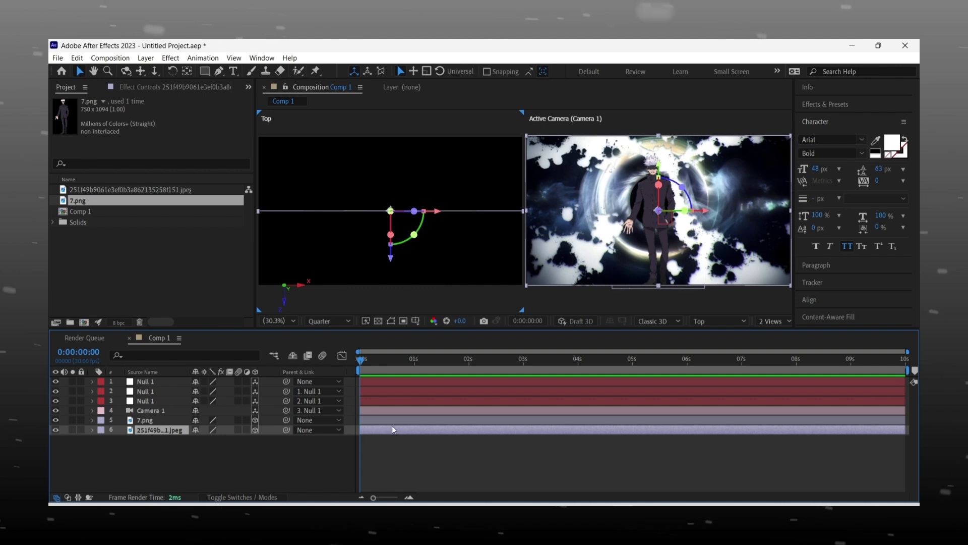
pyautogui.press('p')
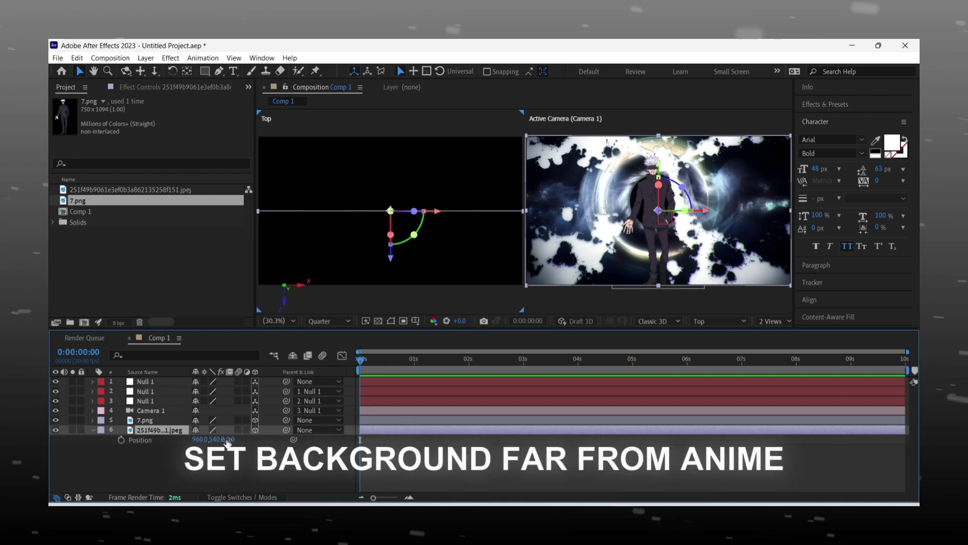
pyautogui.moveTo(227, 439); pyautogui.dragTo(556, 474)
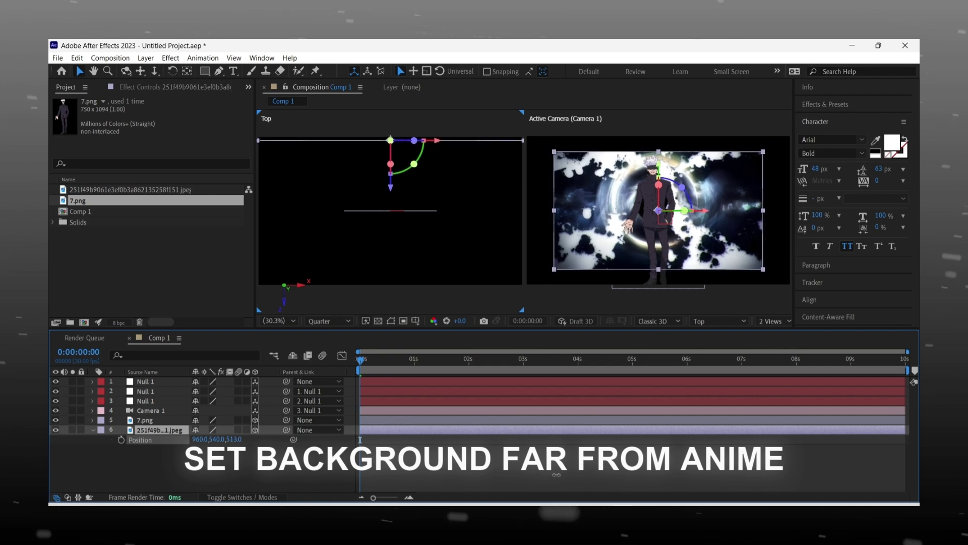
# - Scale the background layer up to 85% to fill the black edges, and collapse its properties
pyautogui.press('s')
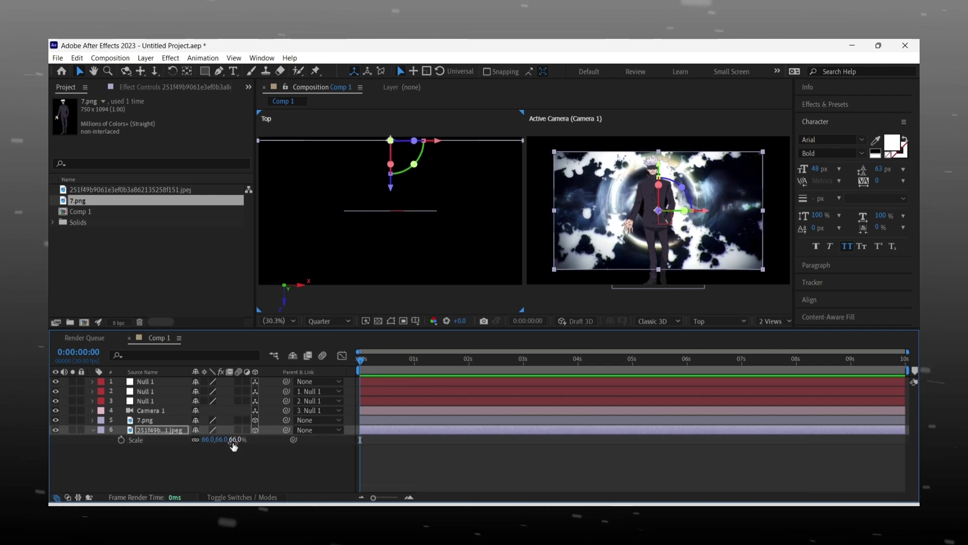
pyautogui.moveTo(233, 443); pyautogui.dragTo(247, 442)
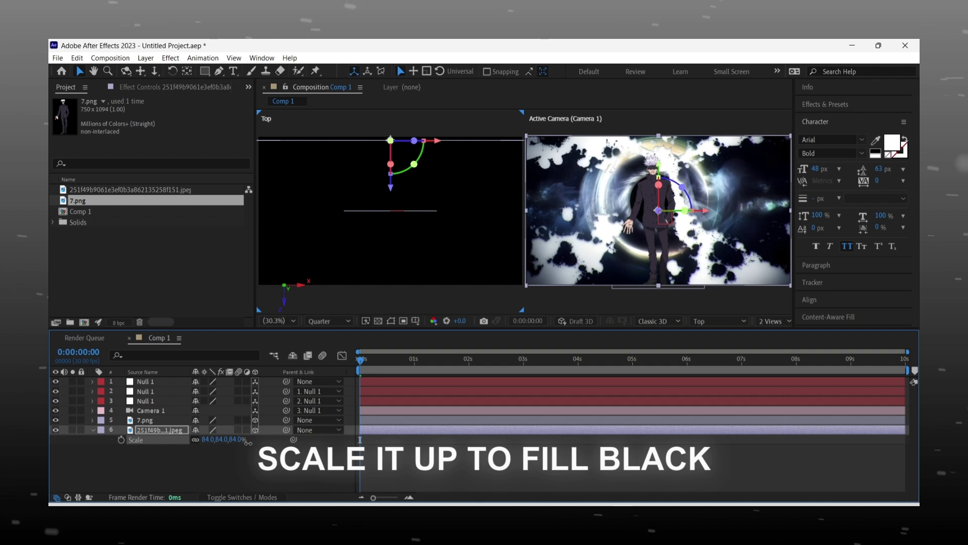
pyautogui.click(234, 448)
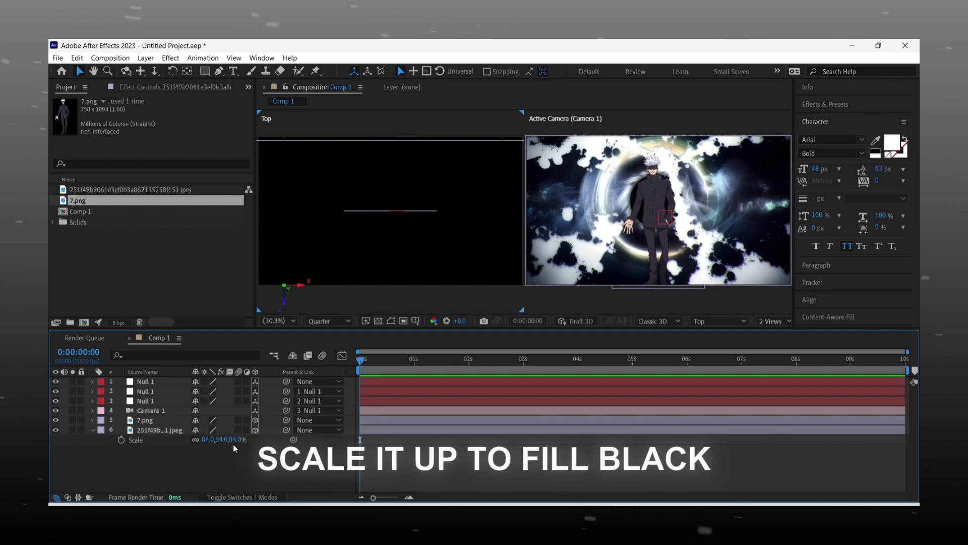
pyautogui.click(235, 439)
pyautogui.write('85')
pyautogui.press('Return')
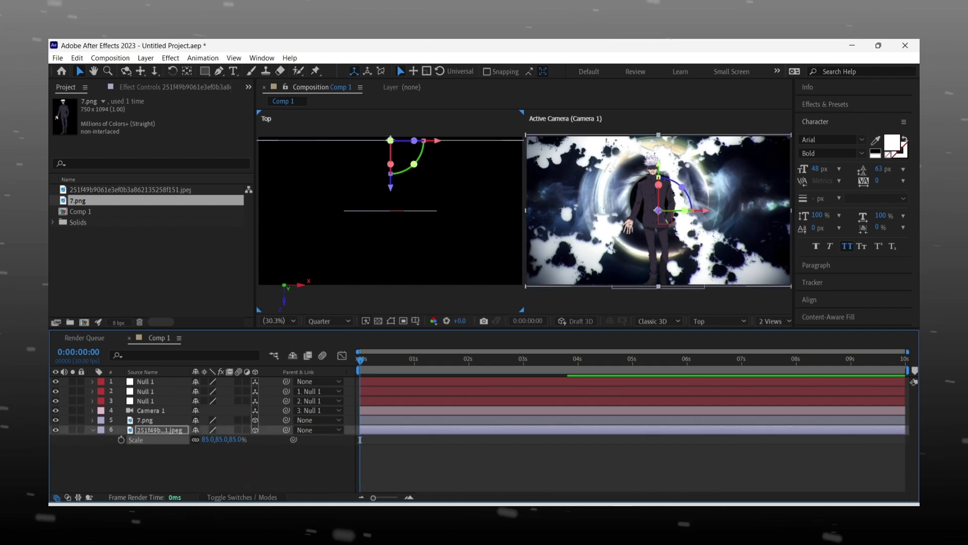
pyautogui.click(92, 431)
pyautogui.click(313, 461)
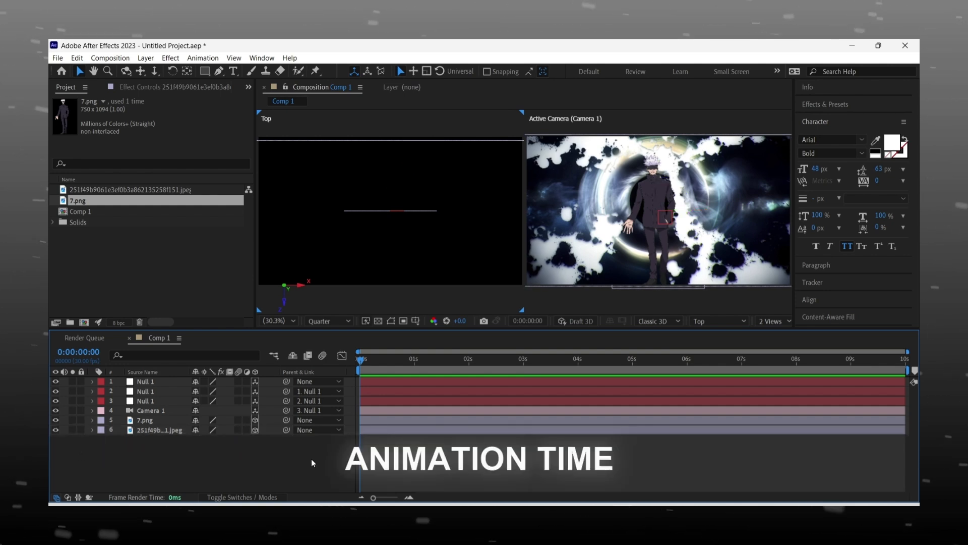
# - Show the Position property of the third null layer and return the composition viewer to a single view
pyautogui.click(371, 404)
pyautogui.press('p')
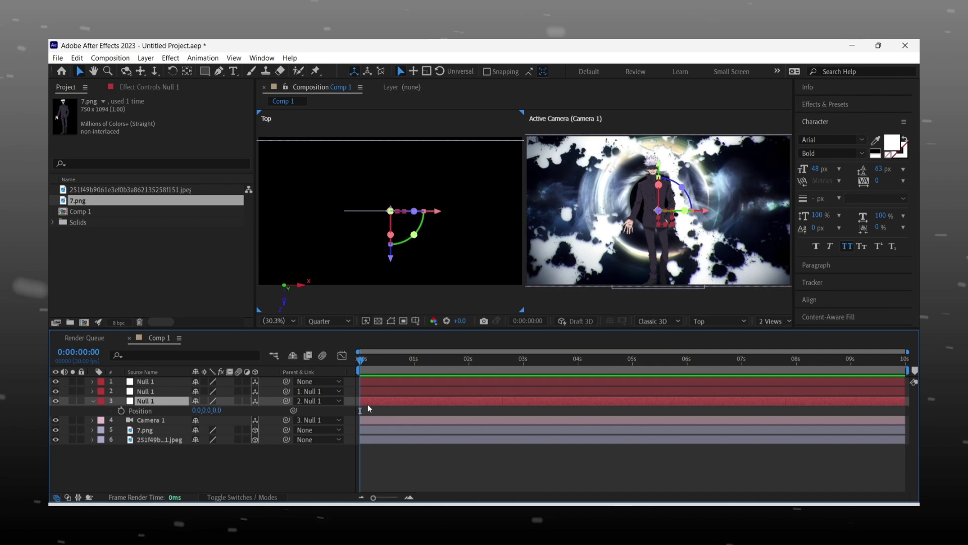
pyautogui.click(772, 321)
pyautogui.click(767, 339)
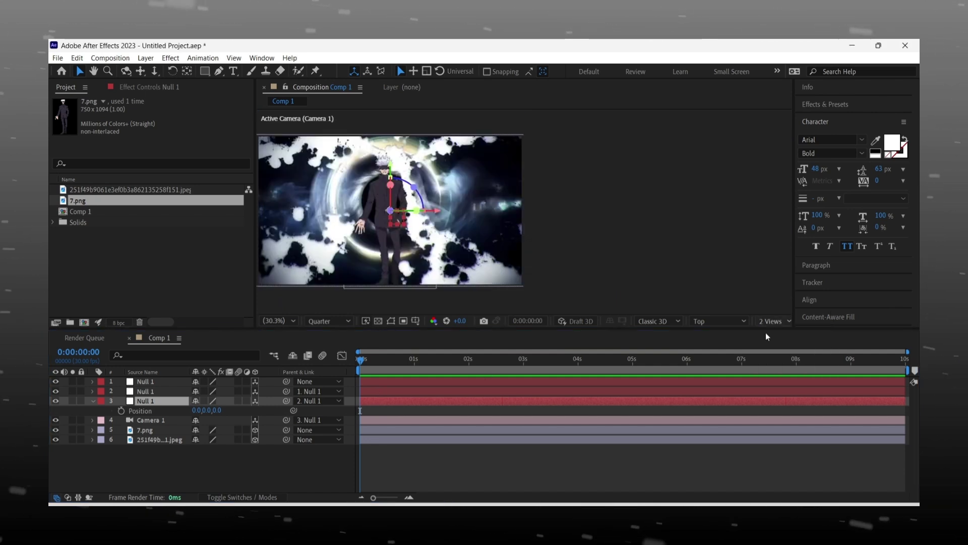
pyautogui.click(270, 461)
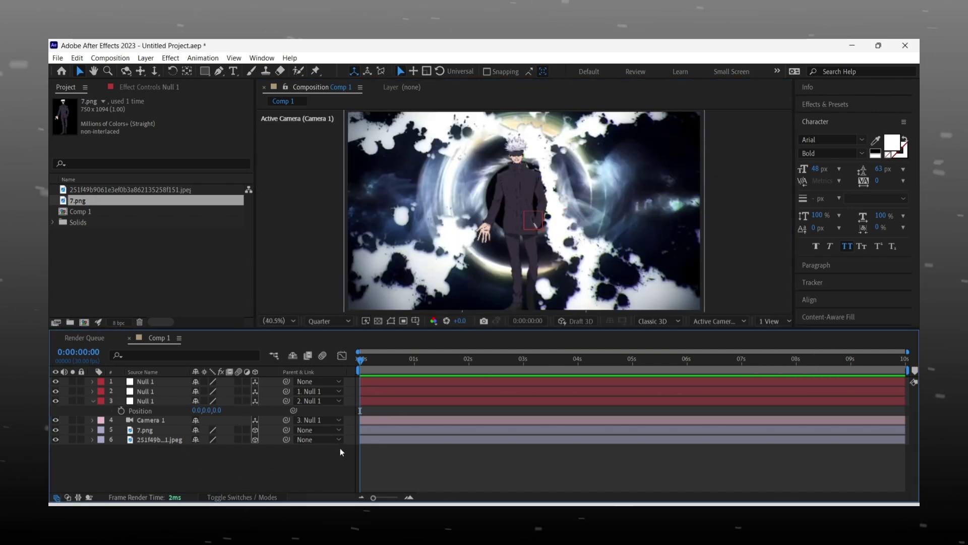
# - Keyframe the third null's Position at 0:00 and set it to -341, -307, 1029 at frame 25 for a zoom-in
pyautogui.click(121, 410)
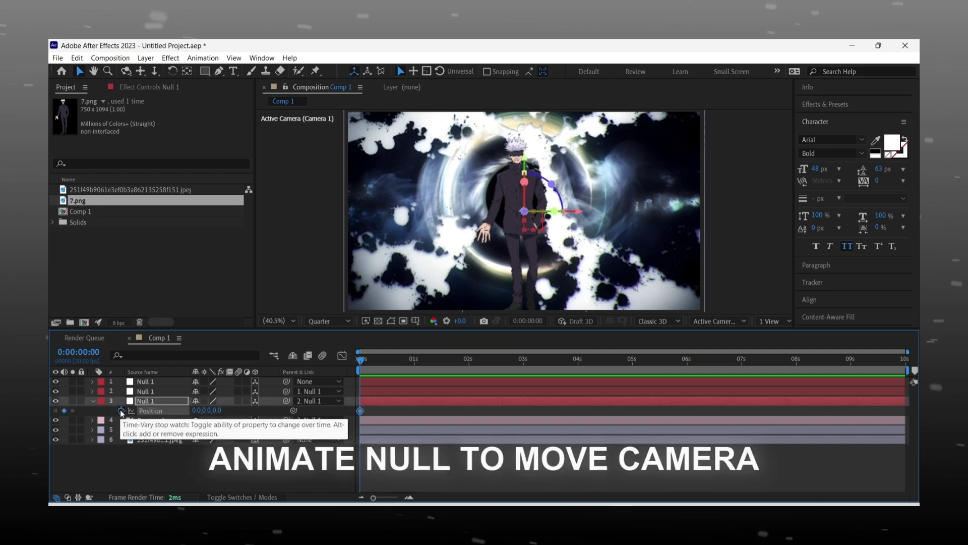
pyautogui.moveTo(360, 359); pyautogui.dragTo(449, 376)
pyautogui.click(409, 497)
pyautogui.click(408, 497)
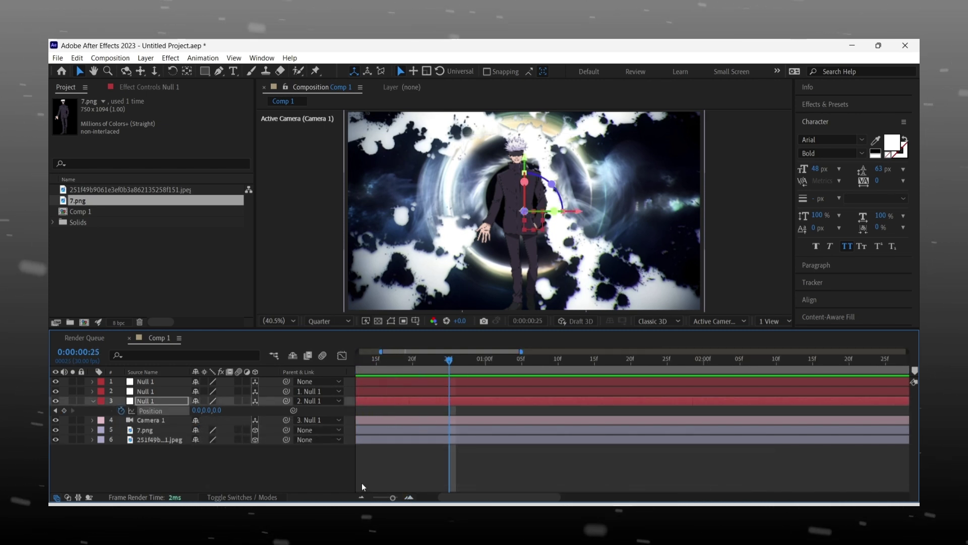
pyautogui.click(361, 497)
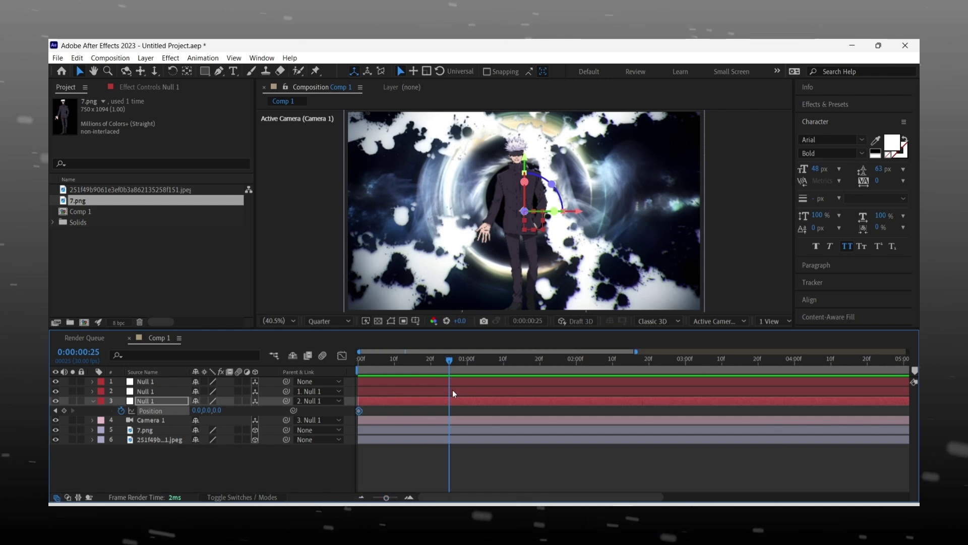
pyautogui.moveTo(217, 410); pyautogui.dragTo(635, 471)
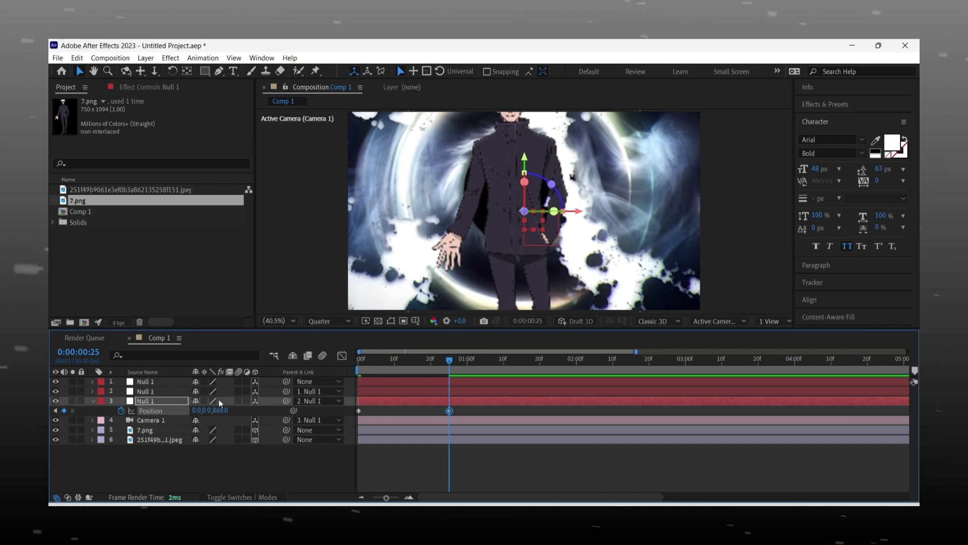
pyautogui.moveTo(220, 410); pyautogui.dragTo(183, 411)
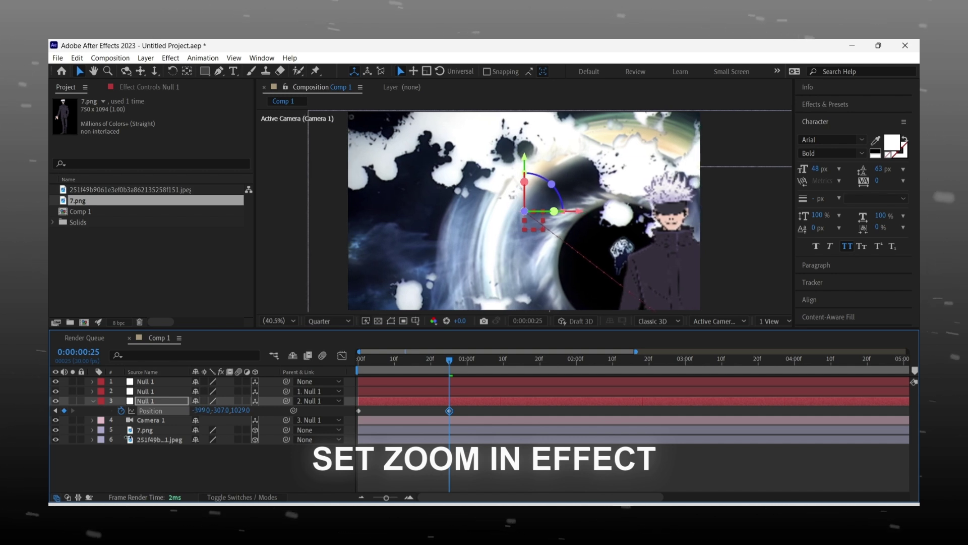
pyautogui.moveTo(128, 437); pyautogui.dragTo(158, 444)
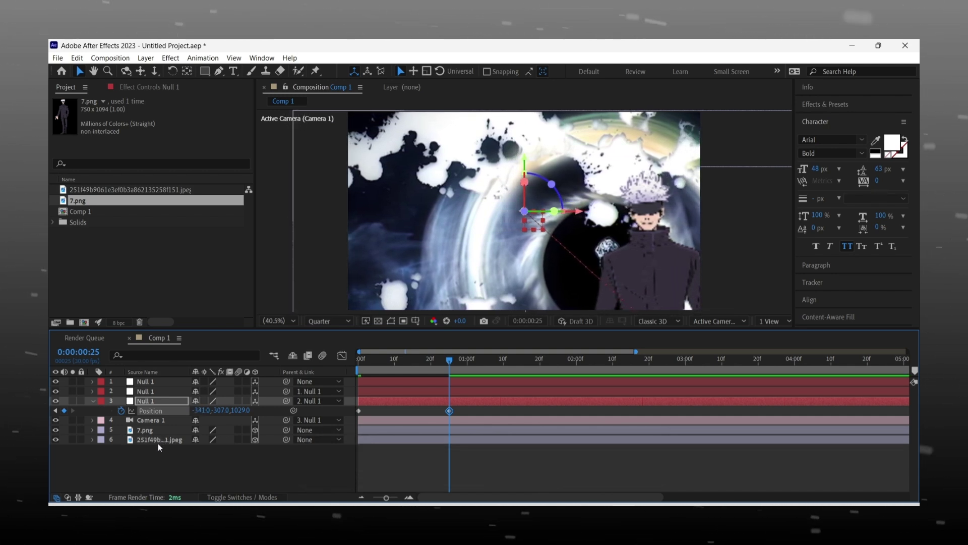
pyautogui.click(227, 481)
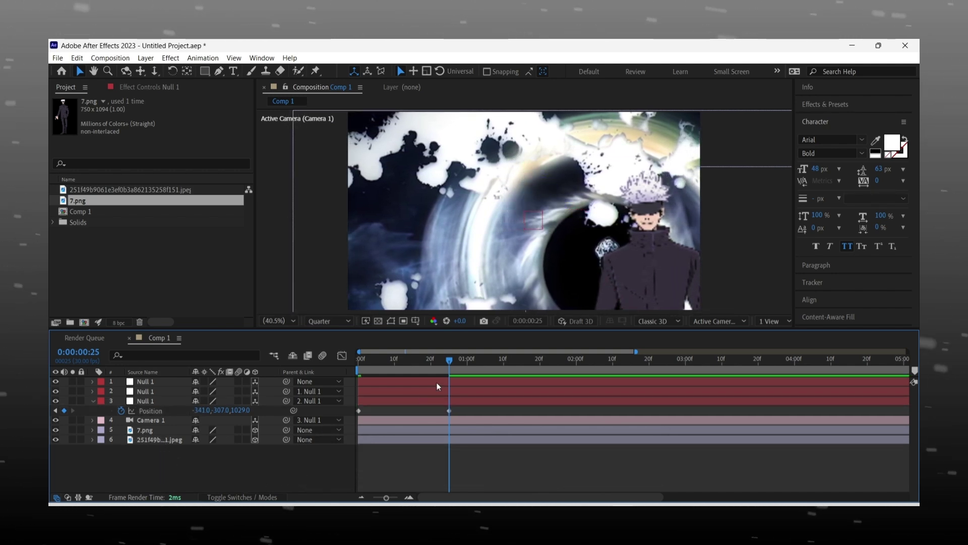
pyautogui.moveTo(448, 361); pyautogui.dragTo(381, 421)
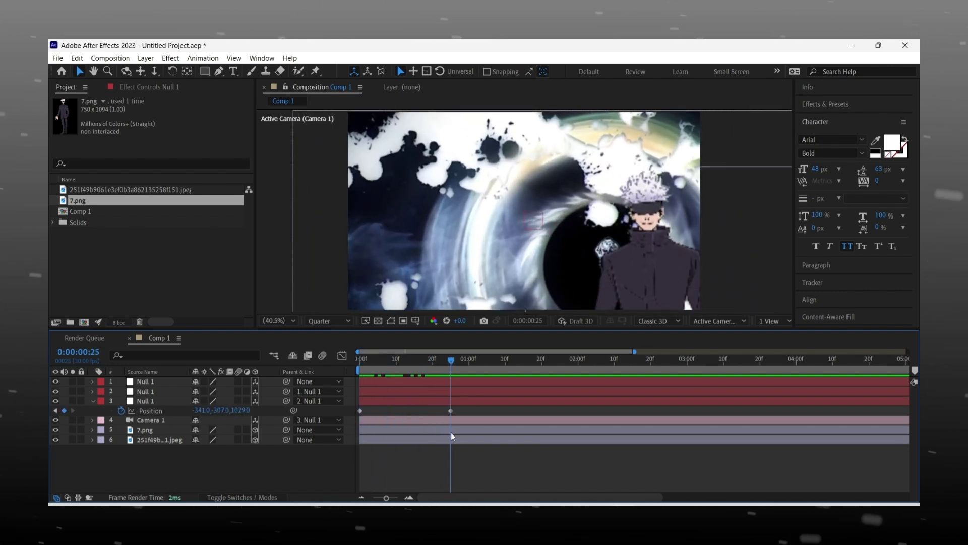
# - Adjust the third null's Position keyframe at frame 25 to -228, -259, 1265 and scrub through the zoom-in
pyautogui.moveTo(221, 410); pyautogui.dragTo(371, 410)
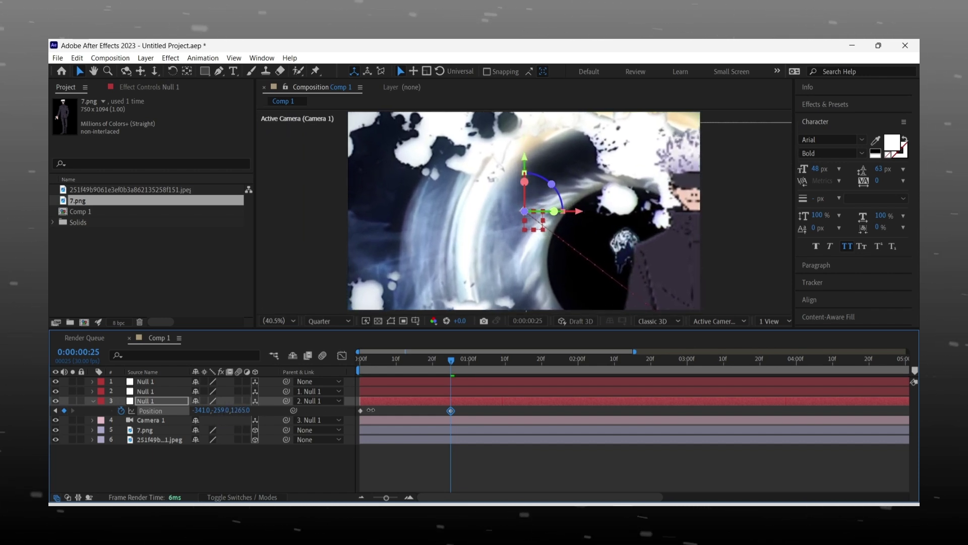
pyautogui.moveTo(204, 410); pyautogui.dragTo(202, 479)
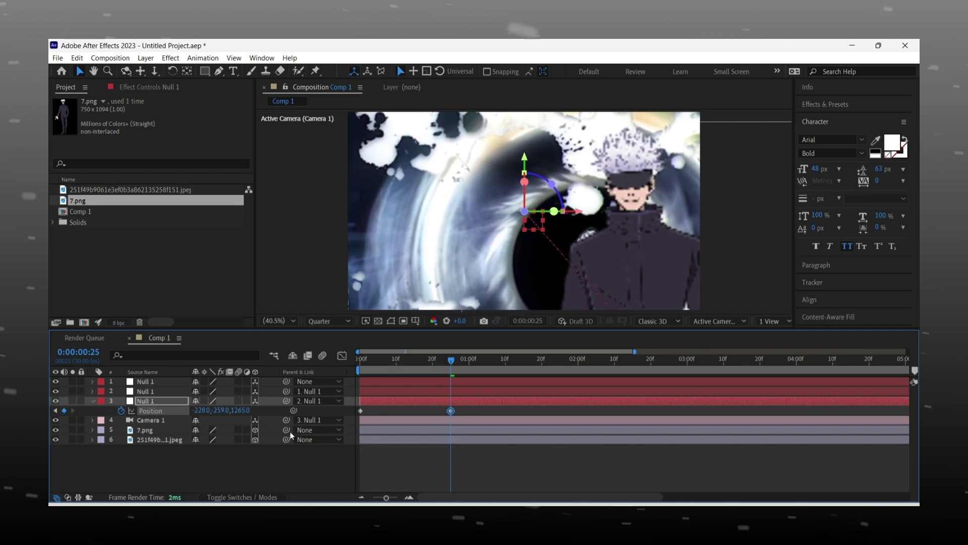
pyautogui.click(179, 488)
pyautogui.moveTo(452, 361); pyautogui.dragTo(452, 431)
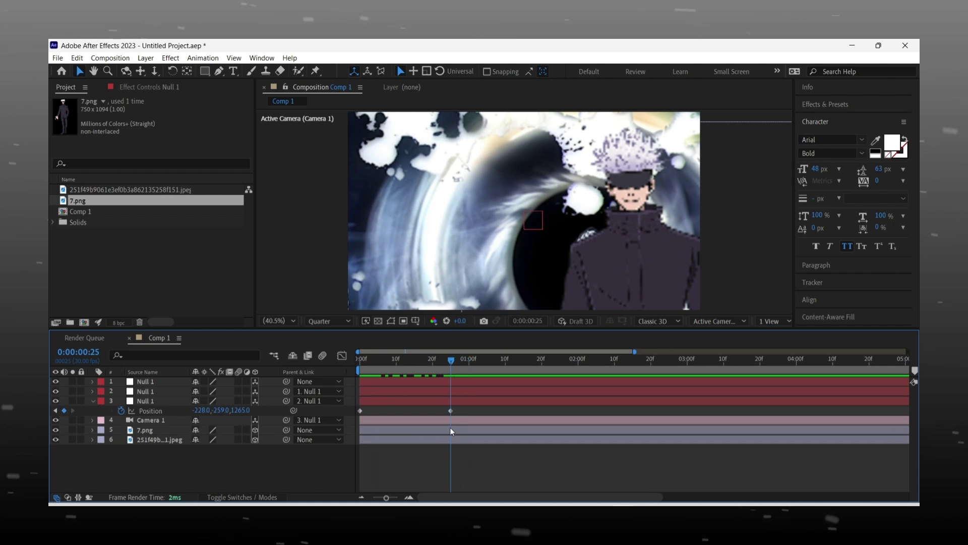
# - Keyframe the second null's Position at 0:24 and set its X value to 359 at 1:20 for a sideways slide
pyautogui.moveTo(451, 361); pyautogui.dragTo(451, 457)
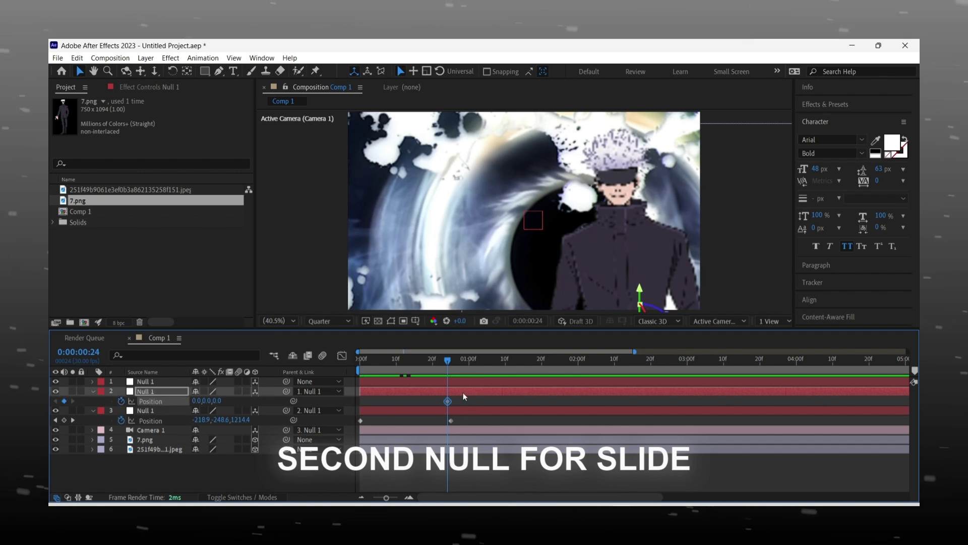
pyautogui.press('space')
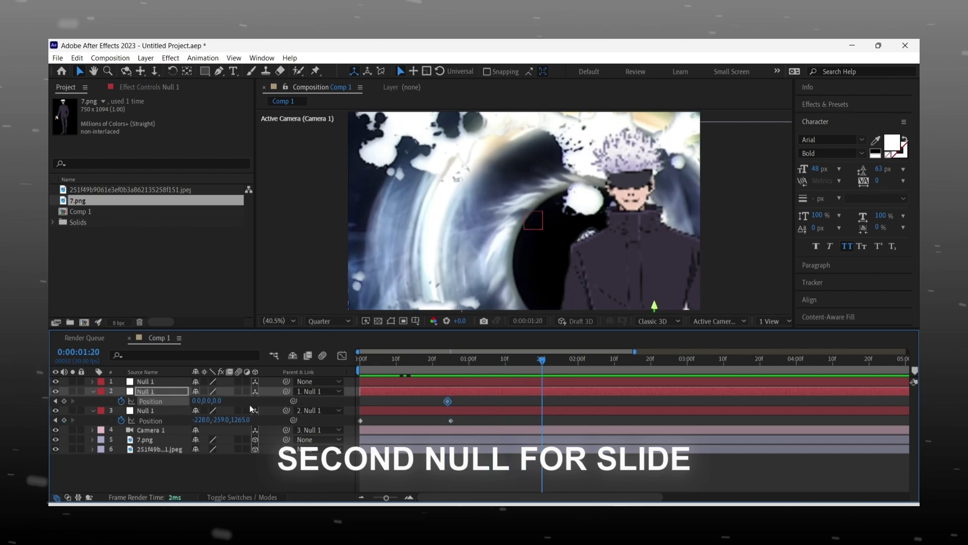
pyautogui.moveTo(197, 402); pyautogui.dragTo(412, 415)
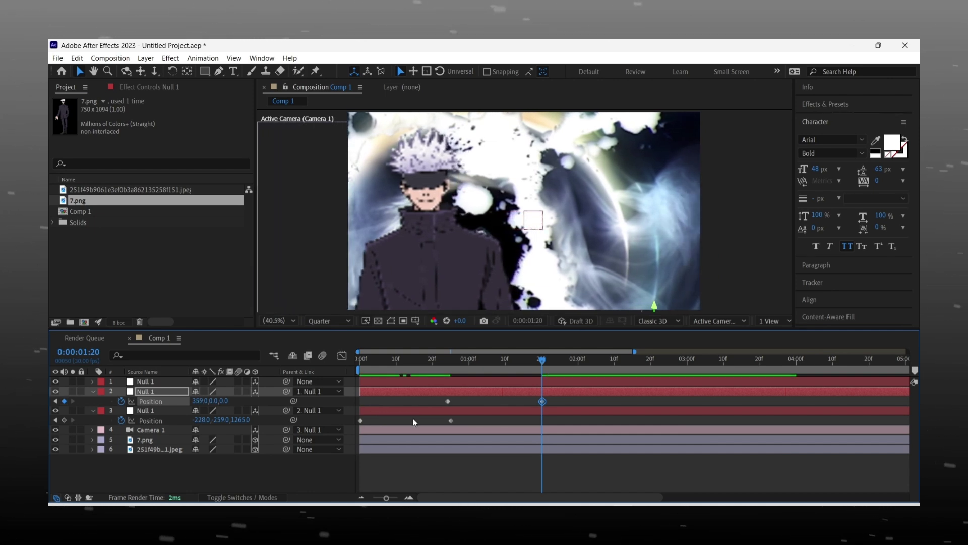
pyautogui.click(550, 402)
# - Show the first null's Position property and add a starting keyframe at 1:22
pyautogui.moveTo(541, 364); pyautogui.dragTo(550, 365)
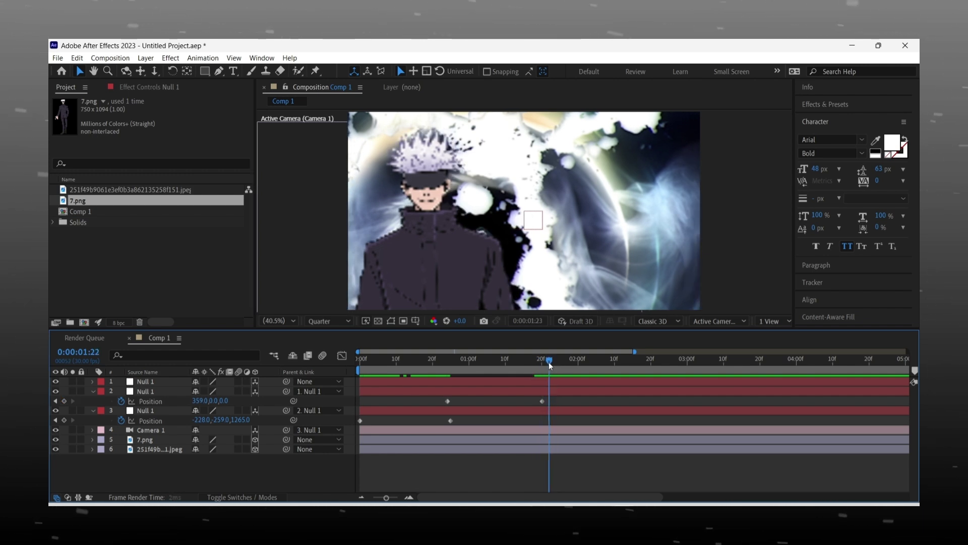
pyautogui.click(555, 381)
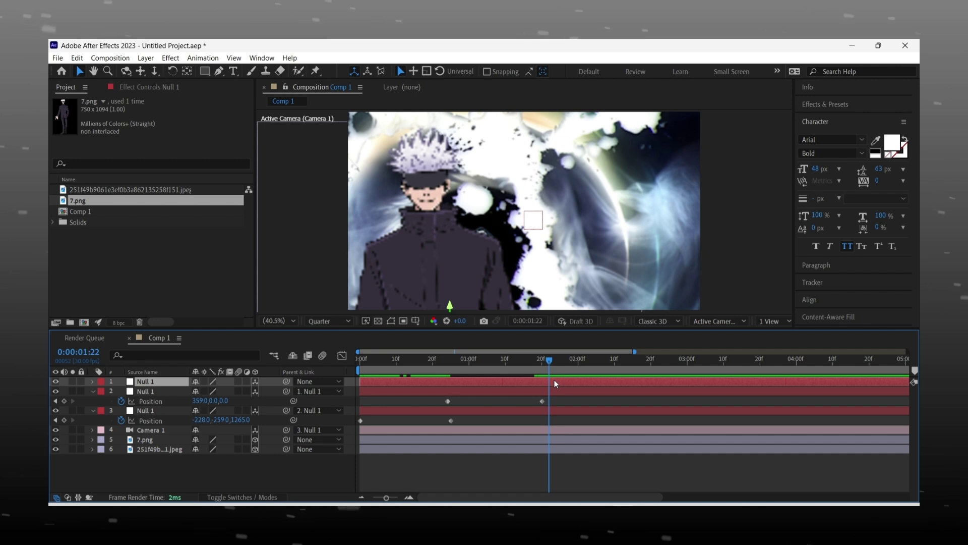
pyautogui.press('p')
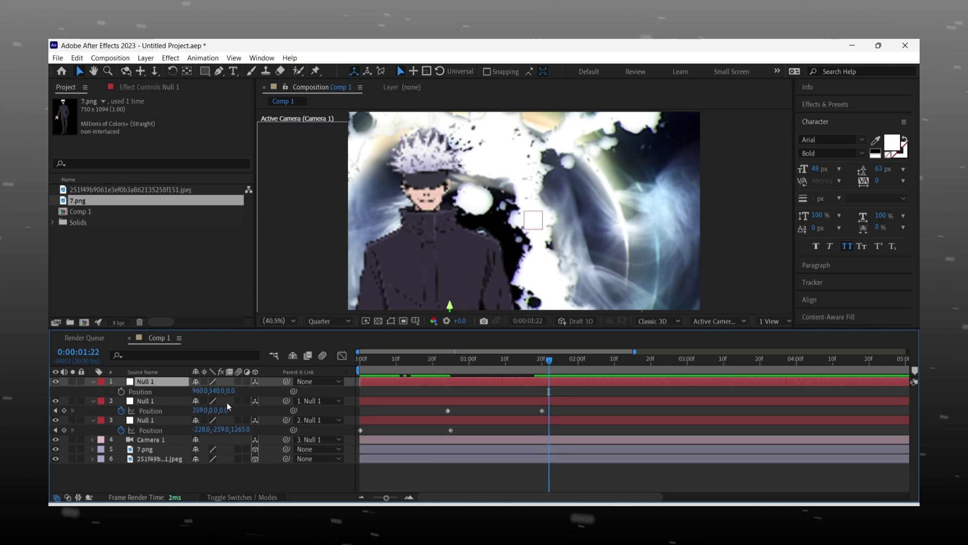
pyautogui.click(121, 392)
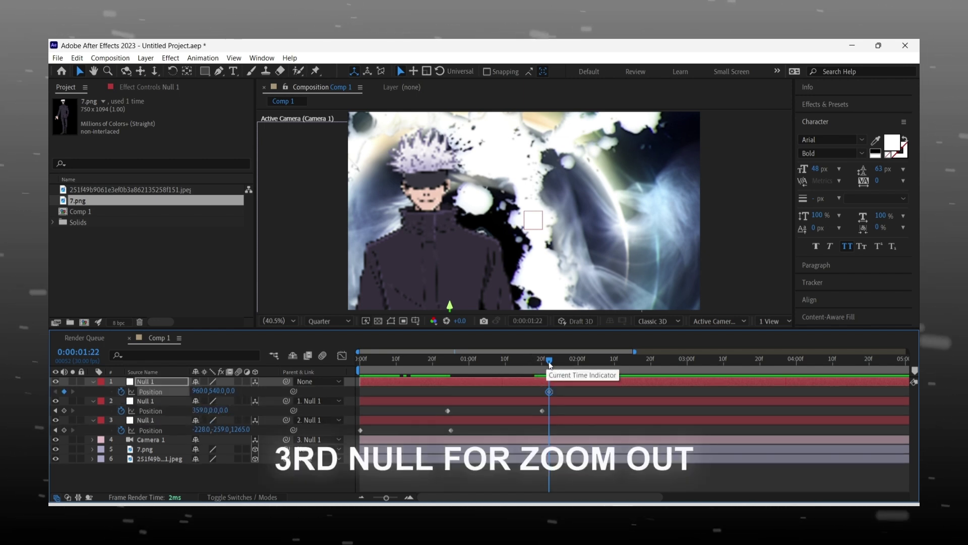
# - Set the first null's Position to 835, 799, -1271 at 3:00 for the zoom-out
pyautogui.moveTo(550, 363); pyautogui.dragTo(689, 378)
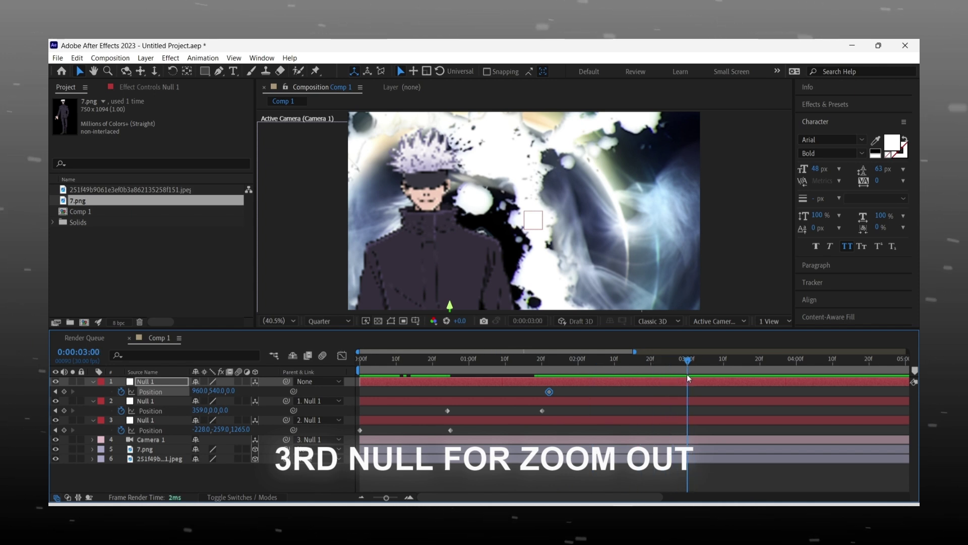
pyautogui.moveTo(233, 392); pyautogui.dragTo(81, 418)
pyautogui.moveTo(212, 391); pyautogui.dragTo(303, 408)
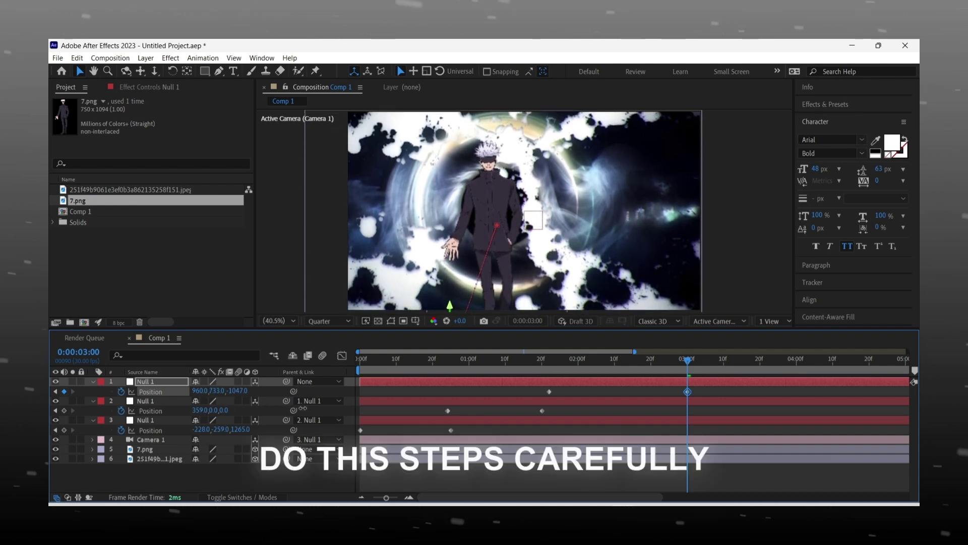
pyautogui.moveTo(201, 391); pyautogui.dragTo(131, 411)
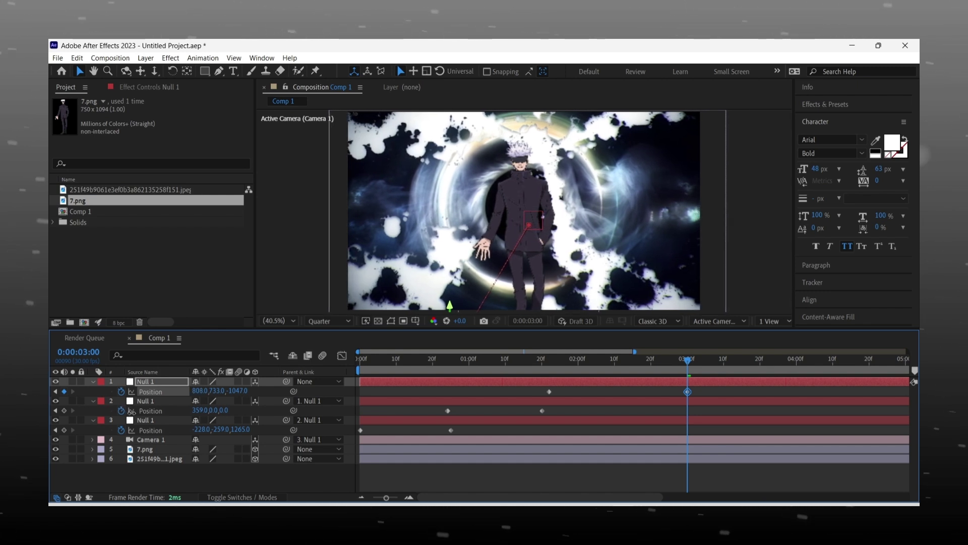
pyautogui.moveTo(239, 391)
pyautogui.mouseDown()
pyautogui.moveTo(180, 397)
pyautogui.moveTo(235, 394)
pyautogui.moveTo(211, 394)
pyautogui.moveTo(220, 395)
pyautogui.mouseUp()
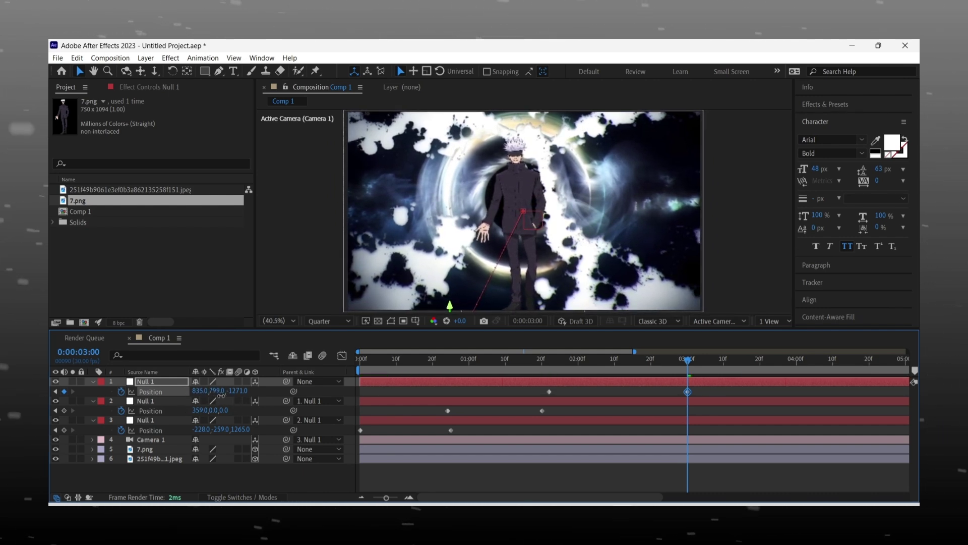
# - Play the camera animation from the beginning to review the zoom-in, slide and zoom-out
pyautogui.click(358, 369)
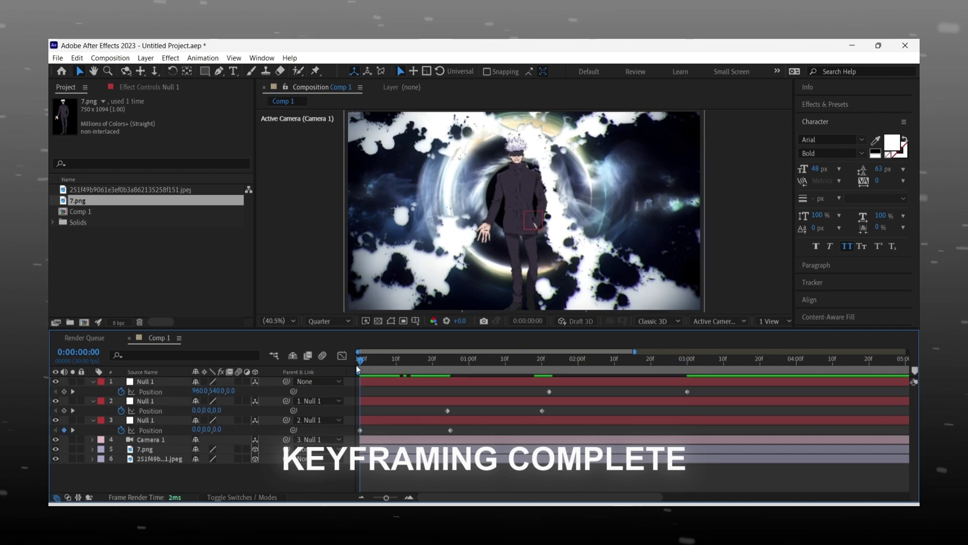
pyautogui.press('space')
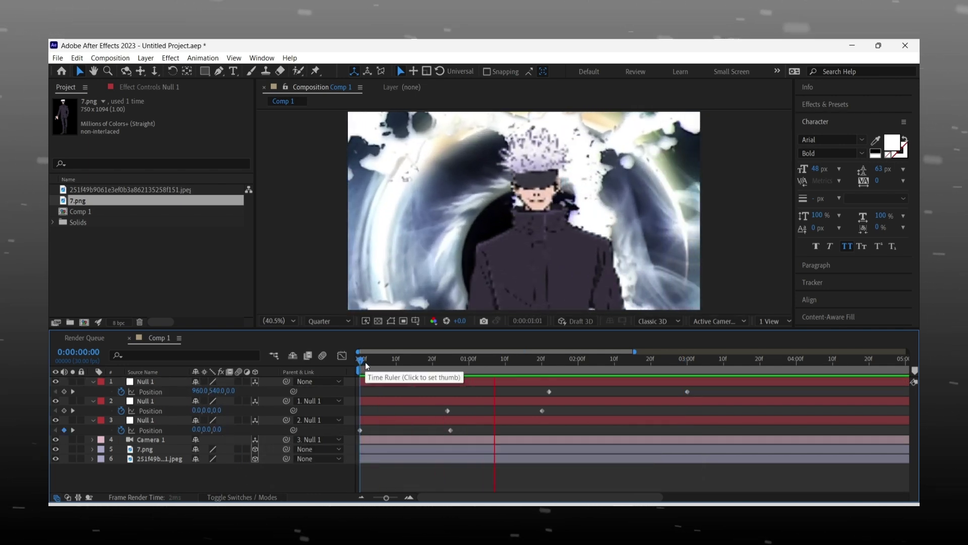
pyautogui.click(369, 361)
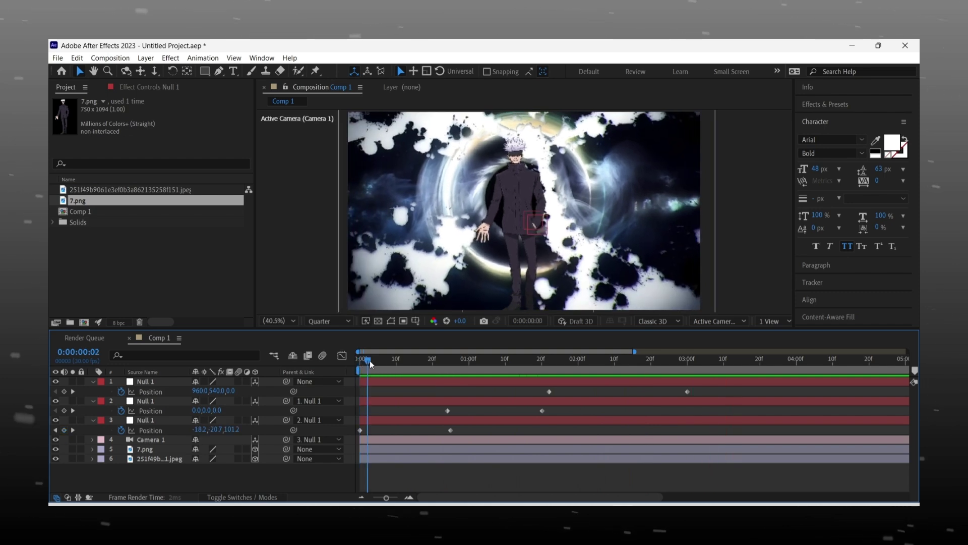
# - Align the second null's first keyframe to 0:25 and the first null's first keyframe to 1:20, and preview the result
pyautogui.moveTo(368, 361); pyautogui.dragTo(451, 411)
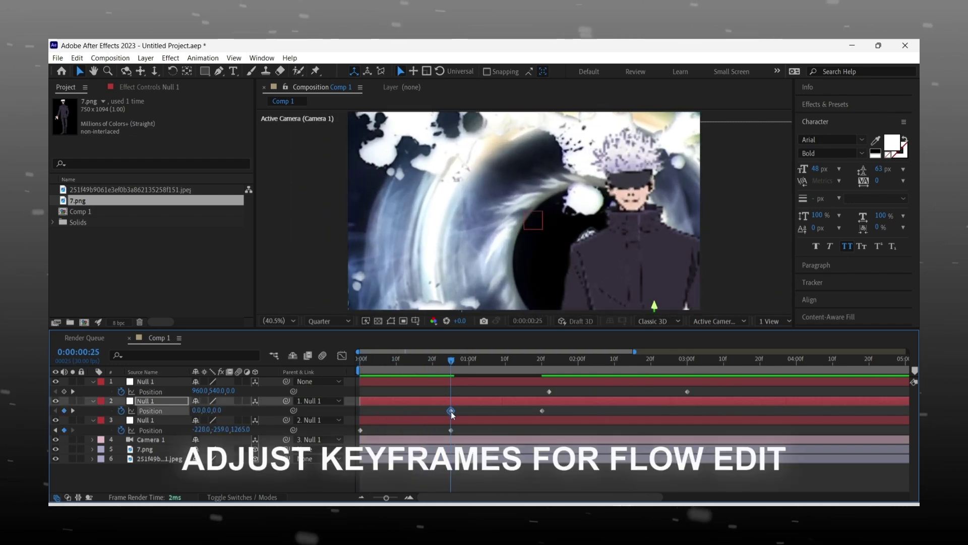
pyautogui.moveTo(450, 359); pyautogui.dragTo(542, 391)
pyautogui.moveTo(370, 365); pyautogui.dragTo(357, 366)
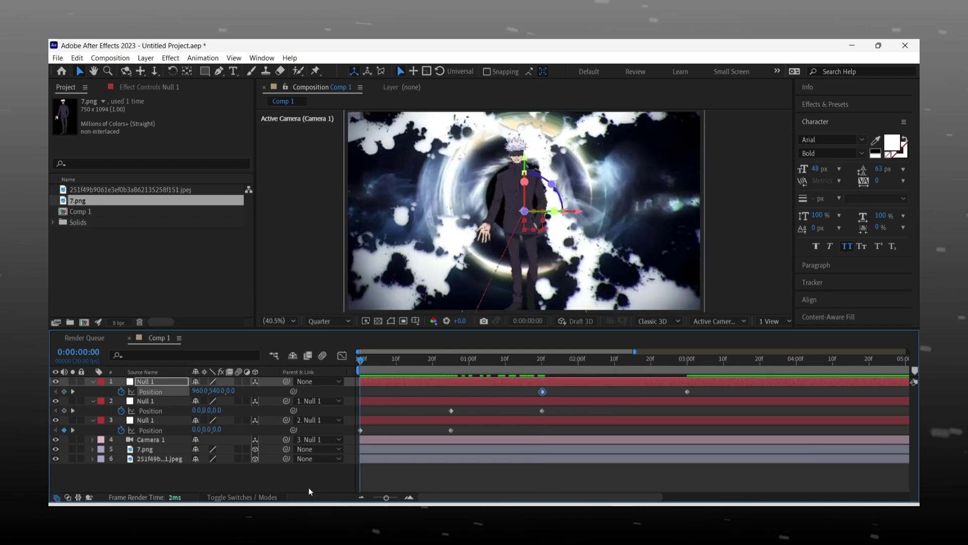
pyautogui.click(310, 484)
pyautogui.press('space')
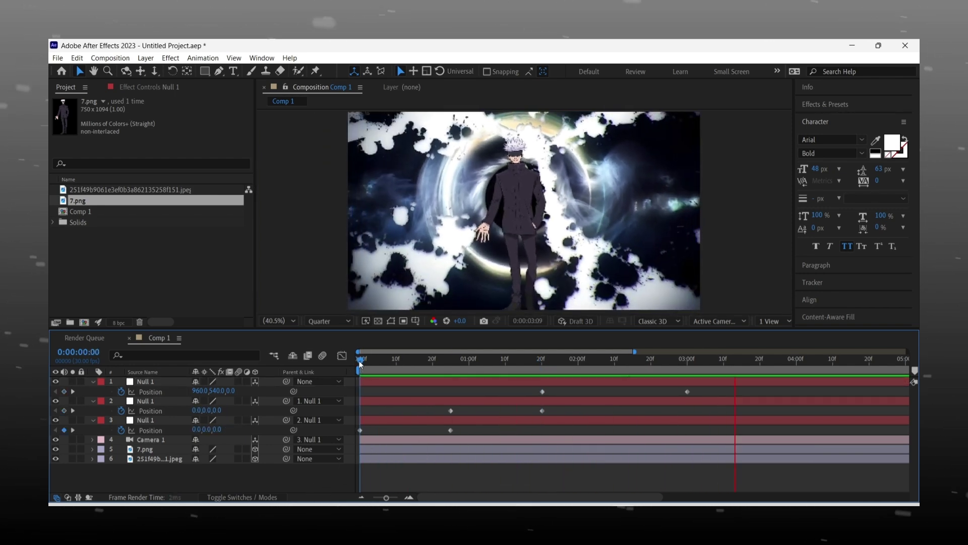
# - Shift both null keyframes at 1:20 to about 1:24 and the first null's final keyframe to 3:10, and preview the timing
pyautogui.click(530, 361)
pyautogui.moveTo(549, 388)
pyautogui.mouseDown()
pyautogui.moveTo(535, 415)
pyautogui.moveTo(558, 398)
pyautogui.mouseUp()
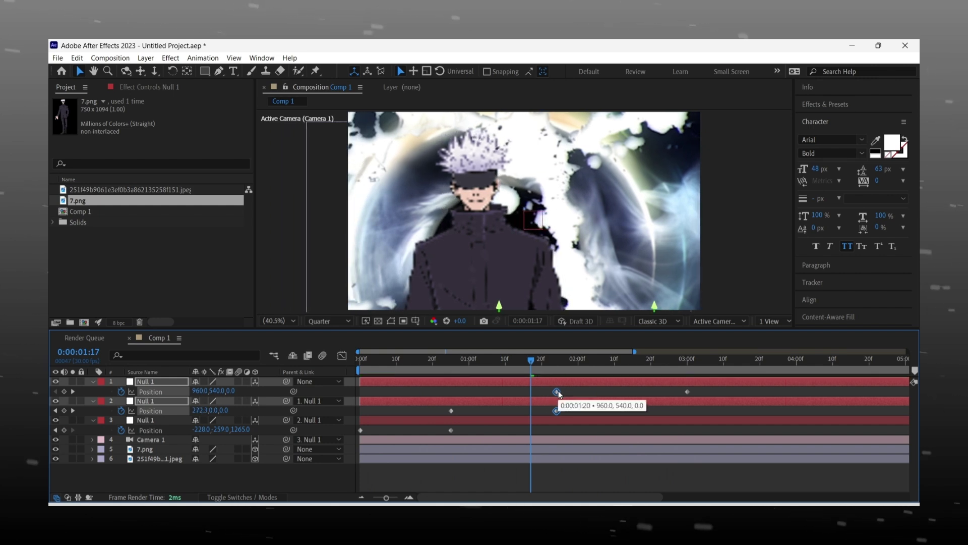
pyautogui.moveTo(688, 392); pyautogui.dragTo(726, 391)
pyautogui.press('space')
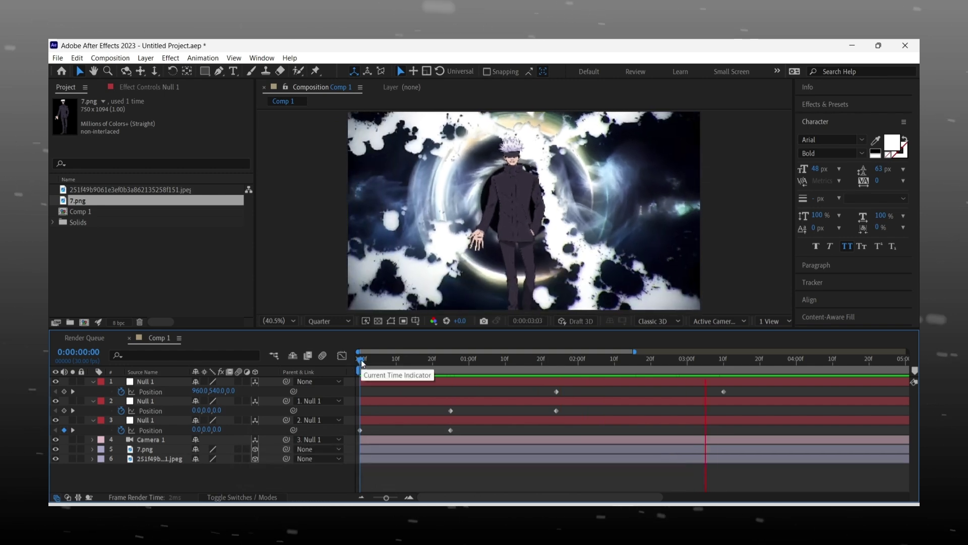
pyautogui.press('space')
# - Apply Easy Ease to both Position keyframes of the third null
pyautogui.moveTo(463, 425); pyautogui.dragTo(300, 423)
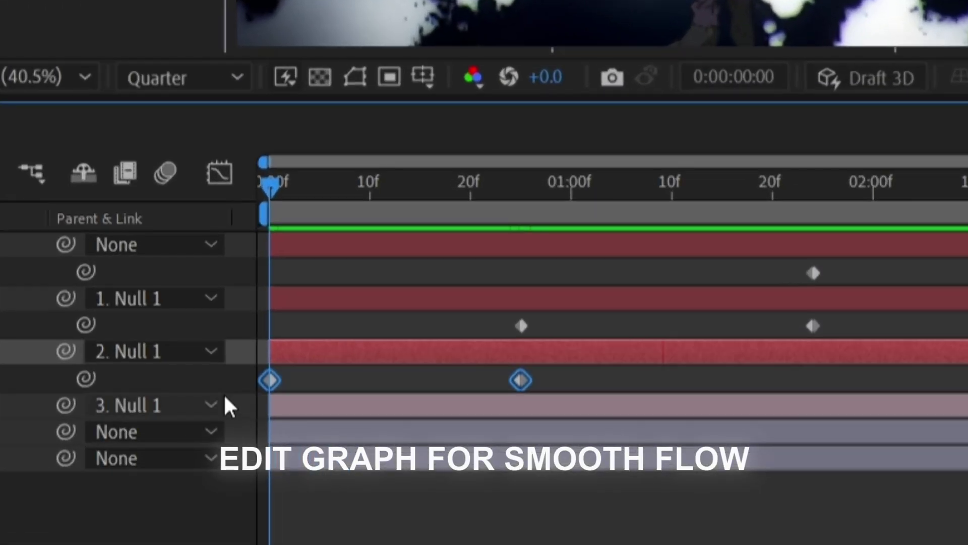
pyautogui.rightClick(324, 409)
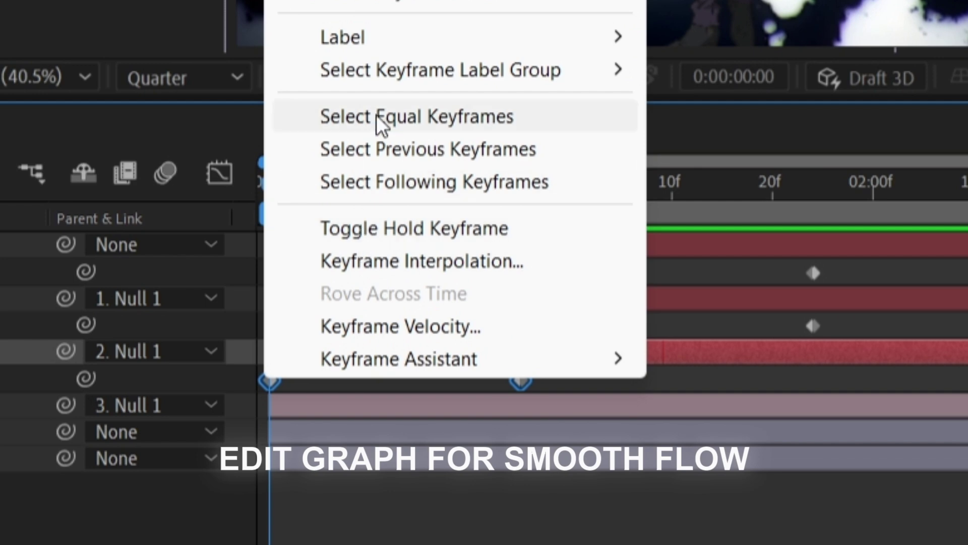
pyautogui.moveTo(360, 358)
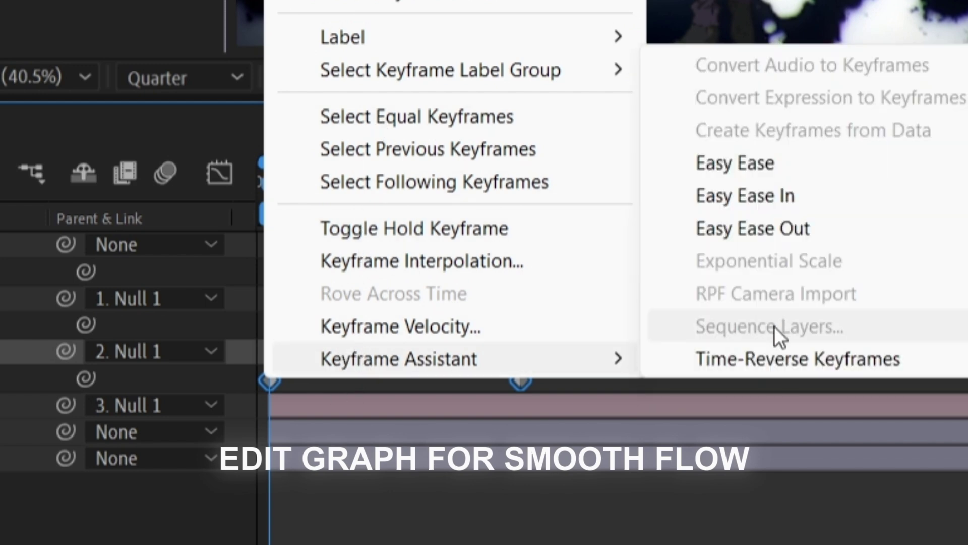
pyautogui.click(770, 169)
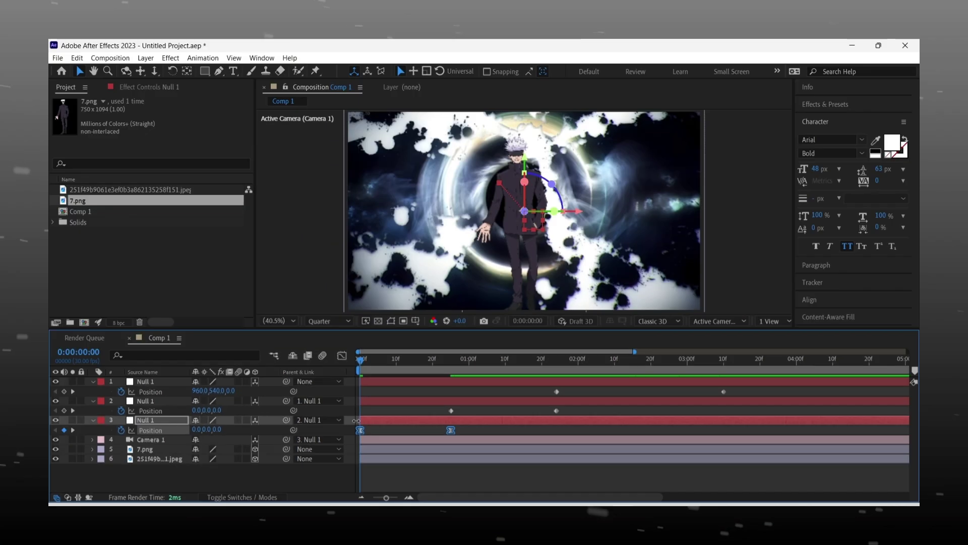
# - Increase the easing influence of both keyframes in the third null's Position speed graph to form a steep central peak
pyautogui.hotkey('shift', 'F3')
pyautogui.click(506, 486)
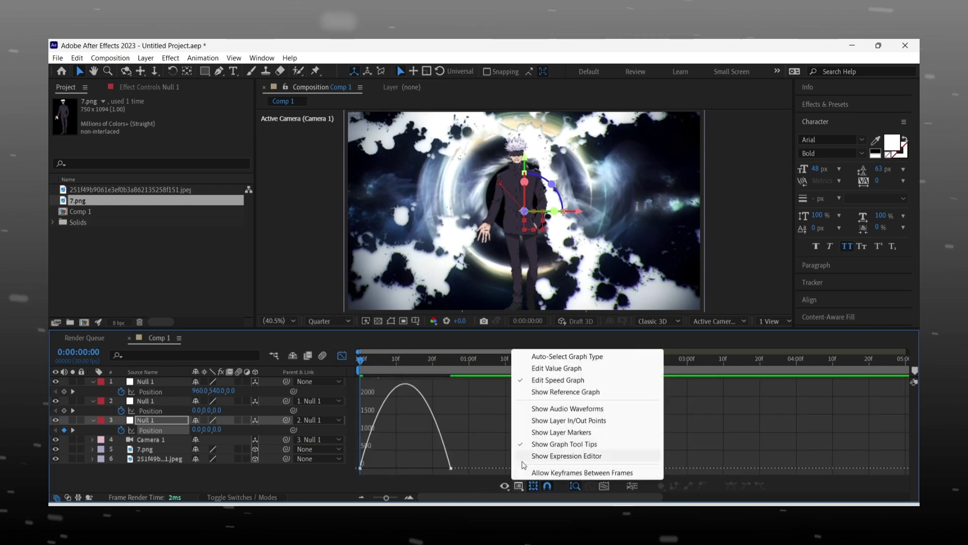
pyautogui.click(555, 379)
pyautogui.click(360, 467)
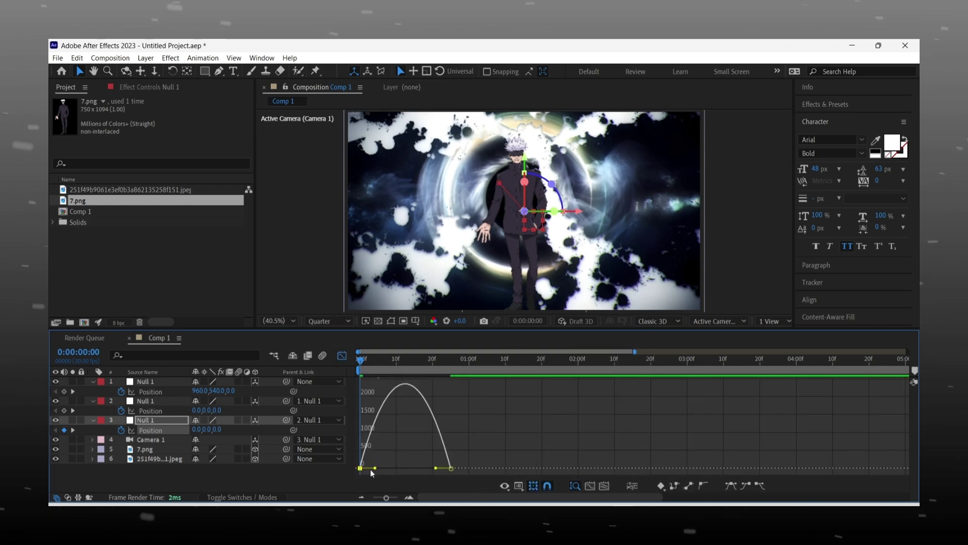
pyautogui.moveTo(375, 468); pyautogui.dragTo(435, 477)
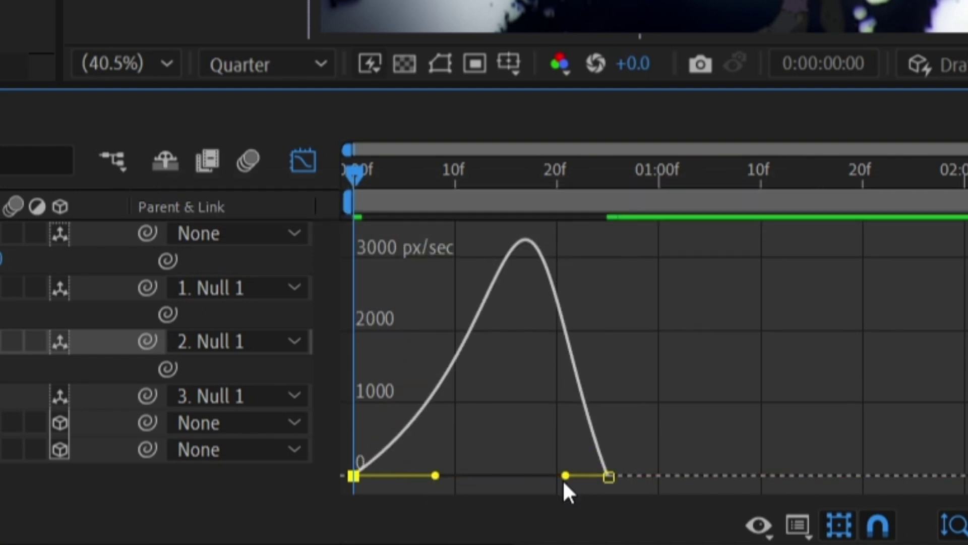
pyautogui.moveTo(564, 480); pyautogui.dragTo(530, 479)
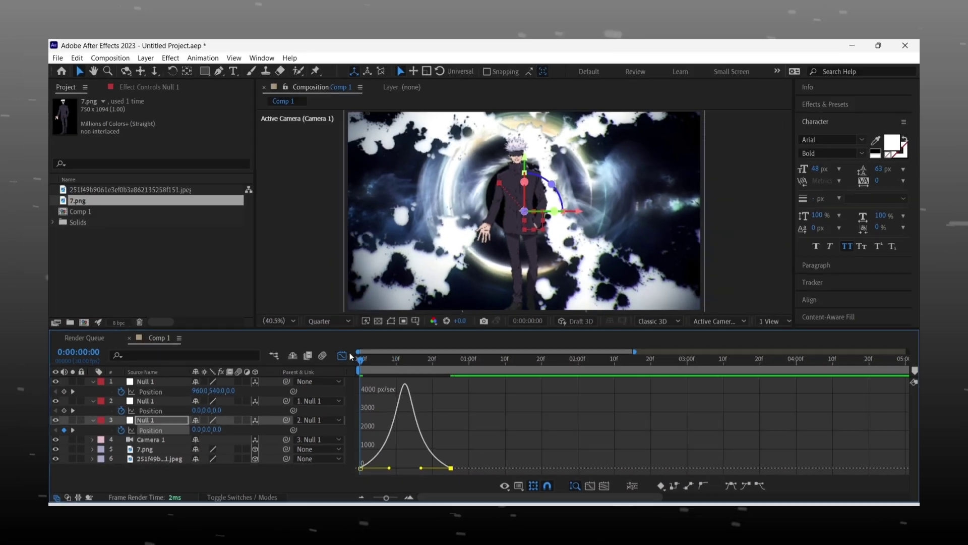
pyautogui.click(342, 356)
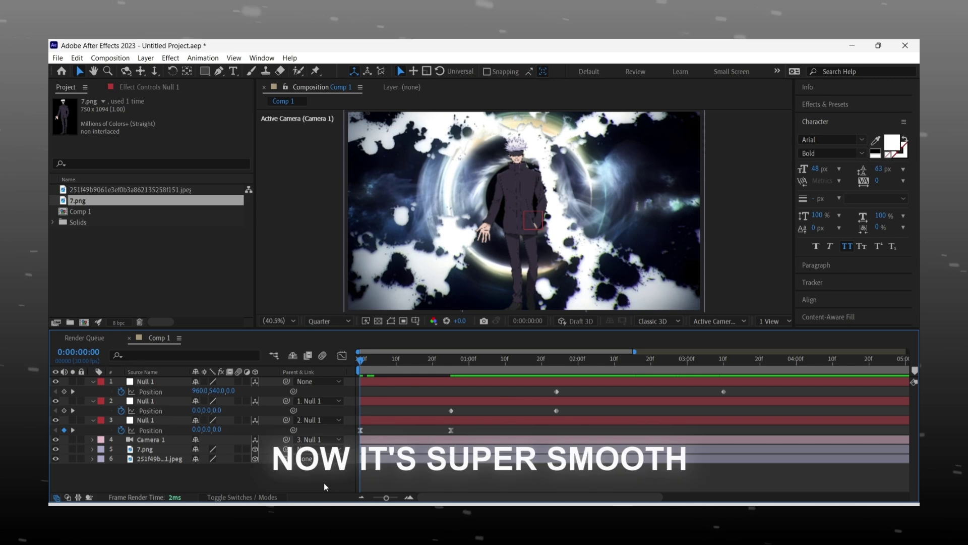
# - Play the camera animation from the start to review the smoothed zoom-in
pyautogui.press('space')
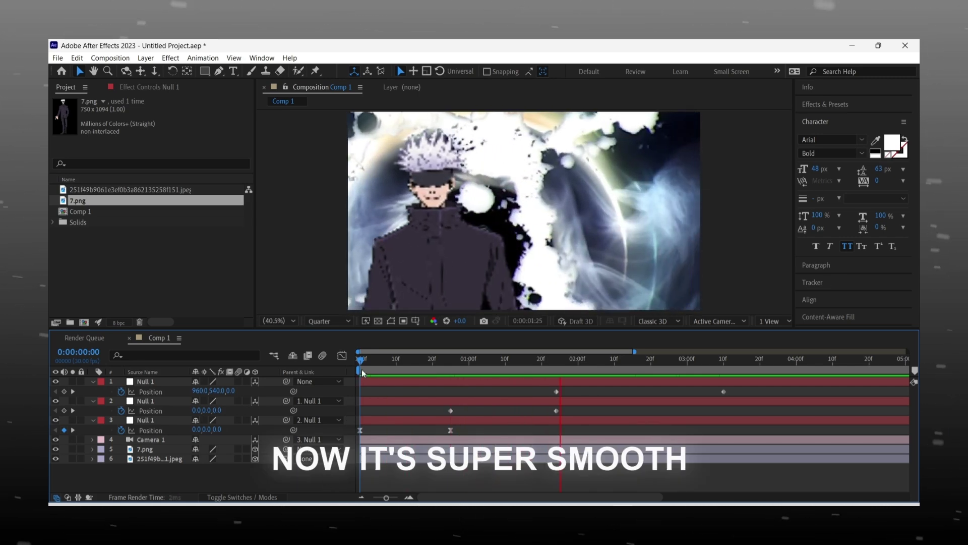
pyautogui.press('space')
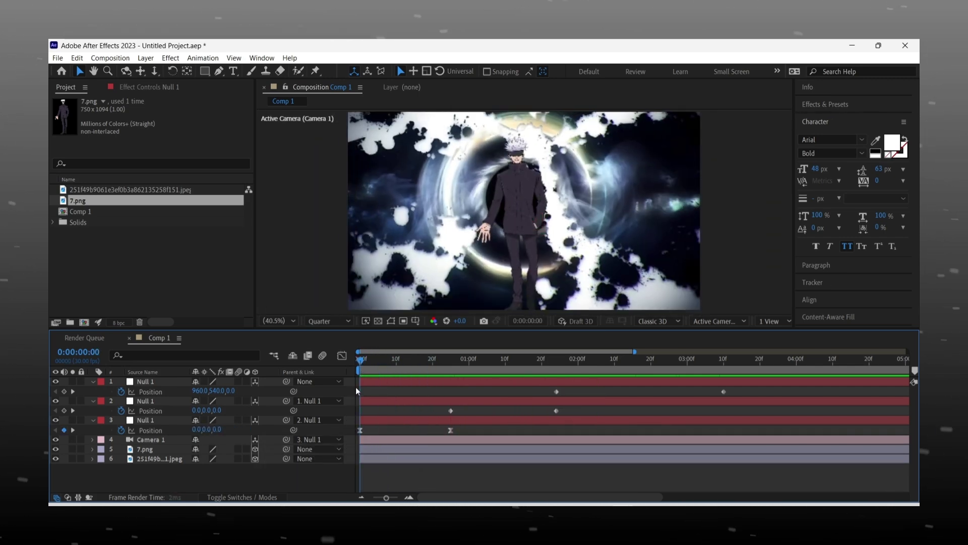
pyautogui.press('space')
# - Ease the second null's two Position keyframes and shape their speed graph into a steep central peak
pyautogui.moveTo(361, 362); pyautogui.dragTo(451, 386)
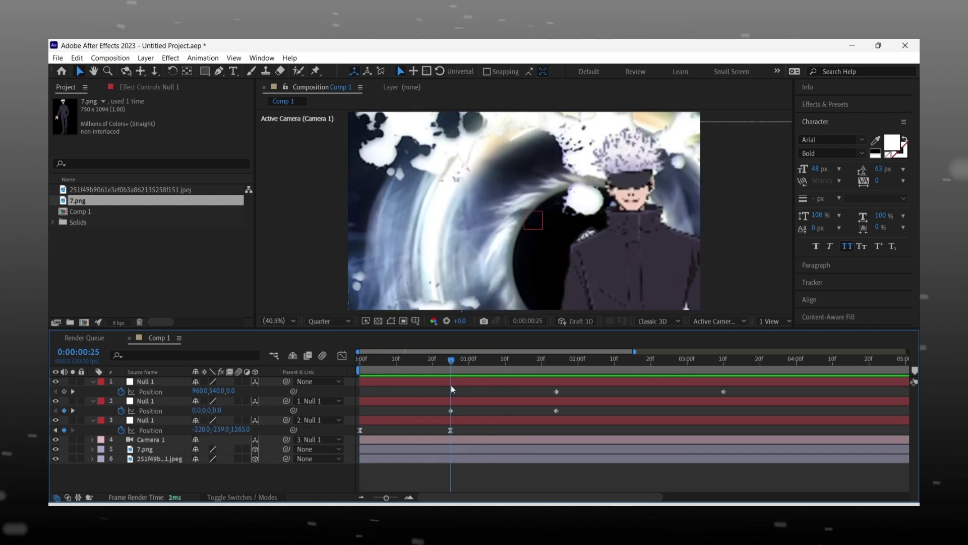
pyautogui.moveTo(563, 408); pyautogui.dragTo(441, 420)
pyautogui.click(341, 355)
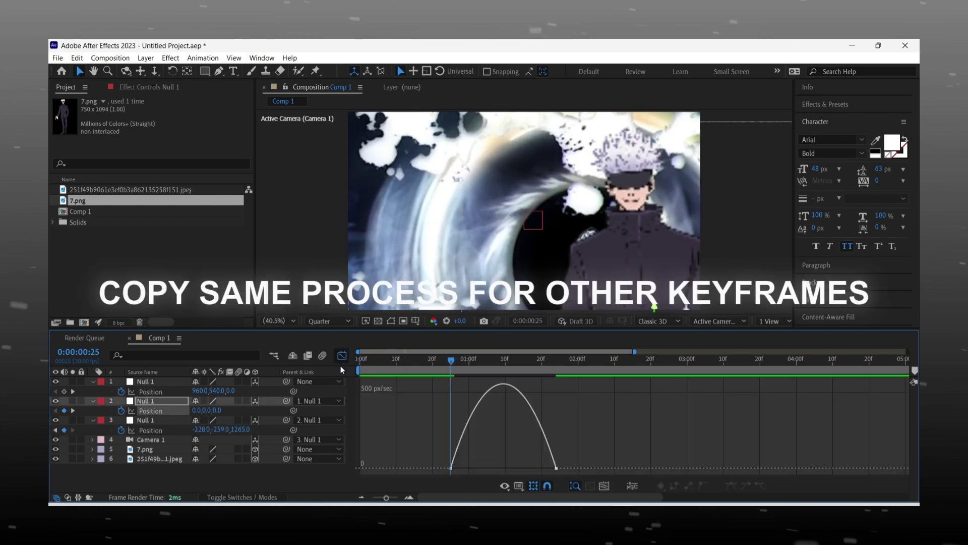
pyautogui.moveTo(469, 468); pyautogui.dragTo(522, 469)
pyautogui.press('u')
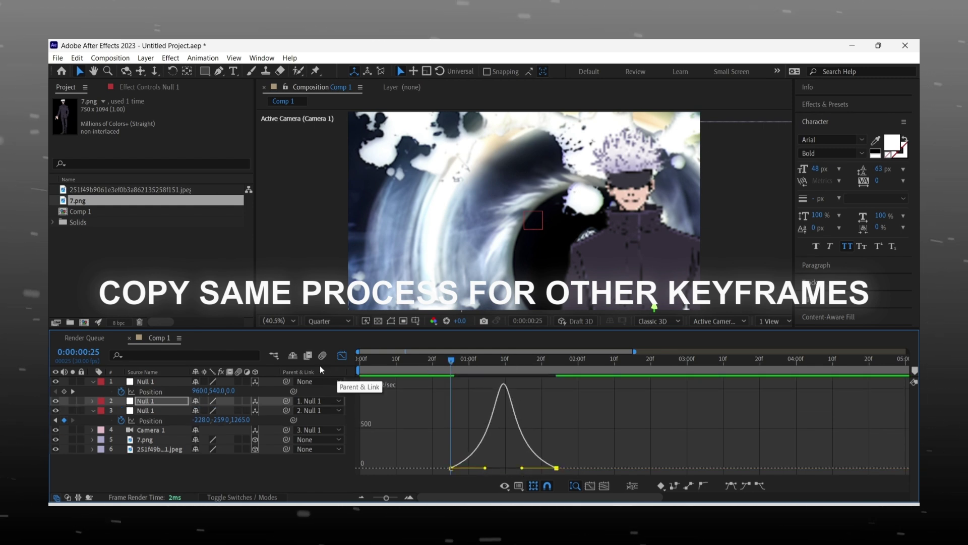
pyautogui.click(342, 355)
pyautogui.press('u')
# - Ease the first null's two Position keyframes and pull both speed graph handles inward for a central peak
pyautogui.moveTo(731, 388); pyautogui.dragTo(543, 397)
pyautogui.click(342, 355)
pyautogui.moveTo(575, 468); pyautogui.dragTo(610, 467)
pyautogui.moveTo(695, 468); pyautogui.dragTo(668, 467)
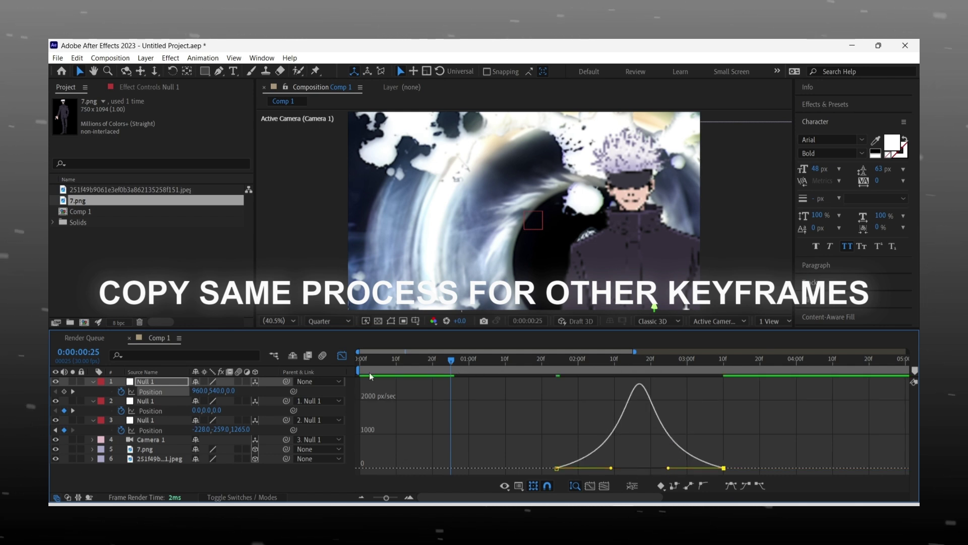
pyautogui.click(342, 355)
# - Collapse the three nulls' properties and play the whole eased camera animation from the beginning
pyautogui.click(93, 381)
pyautogui.click(93, 391)
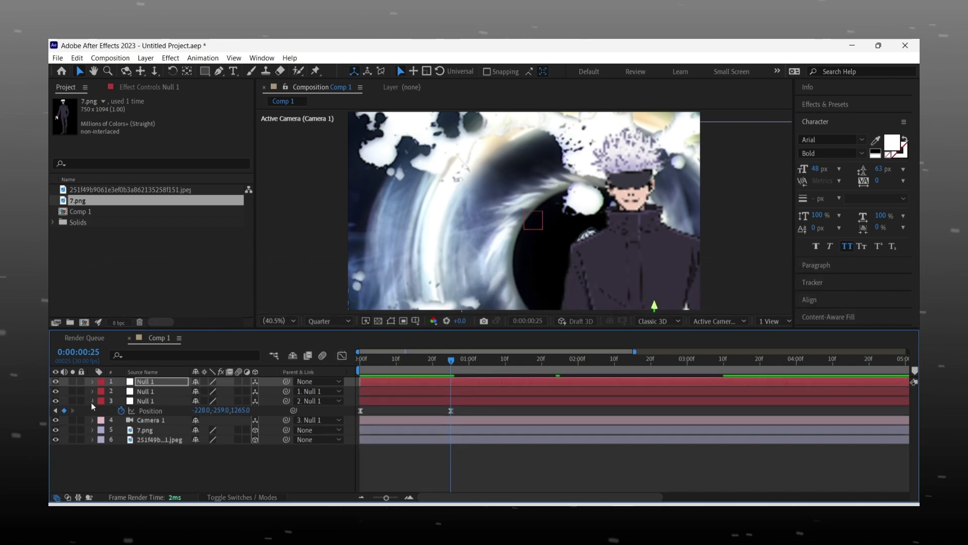
pyautogui.click(93, 400)
pyautogui.click(356, 361)
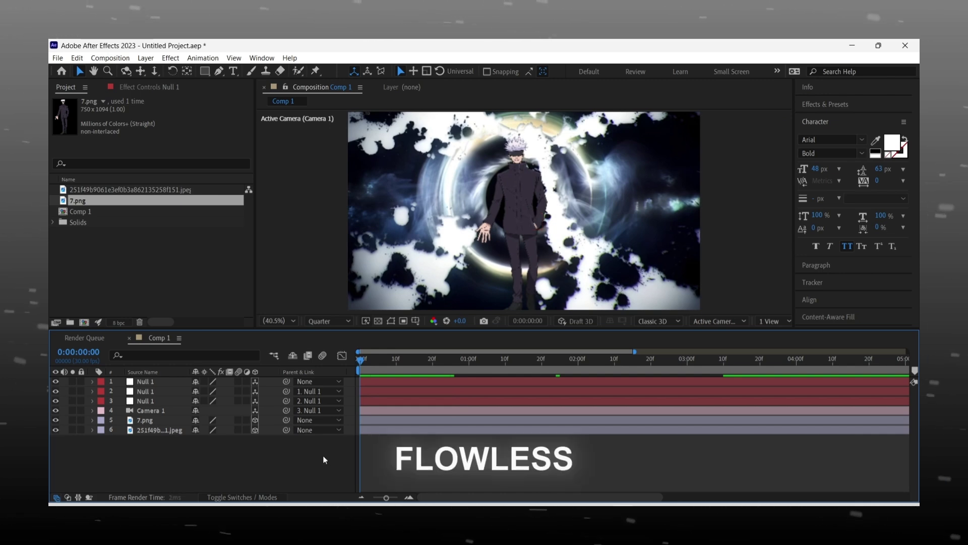
pyautogui.press('space')
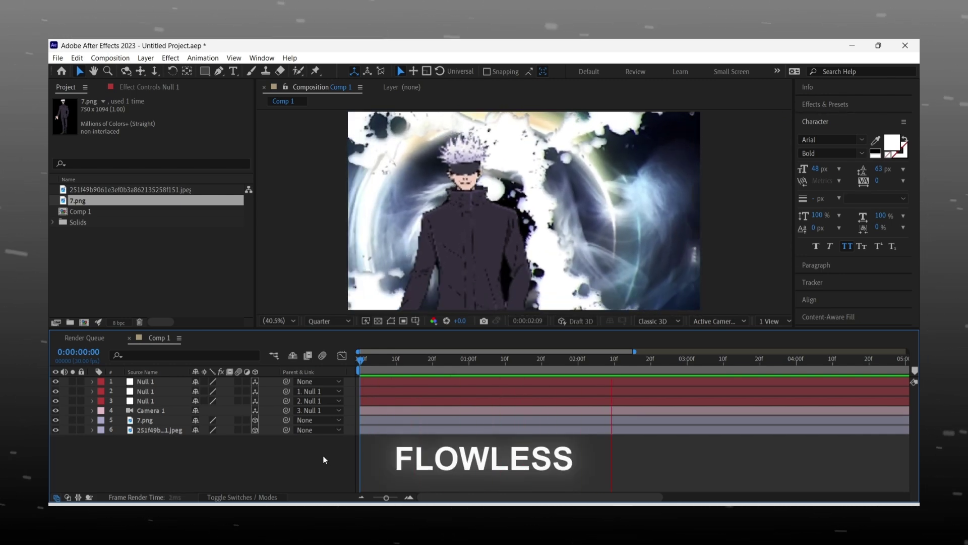
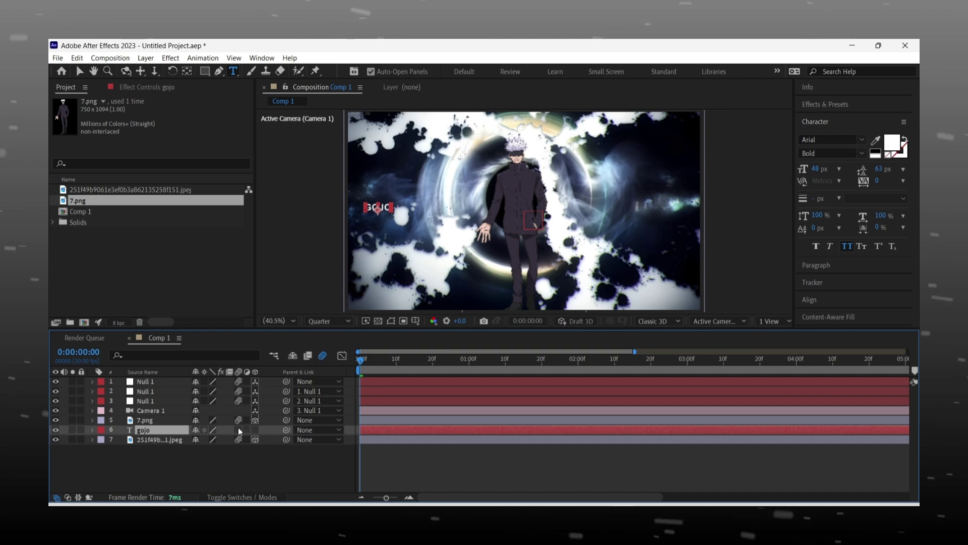
# - Make the gojo text layer 3D and move it beside the character's head at about 462, 366
pyautogui.click(255, 430)
pyautogui.press('p')
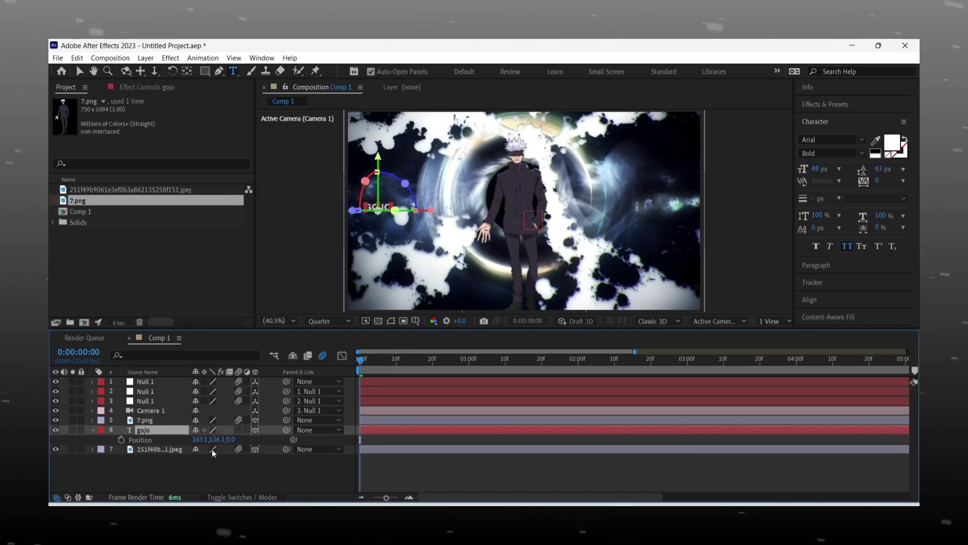
pyautogui.moveTo(364, 440); pyautogui.dragTo(385, 441)
pyautogui.click(79, 71)
pyautogui.moveTo(437, 159); pyautogui.dragTo(437, 125)
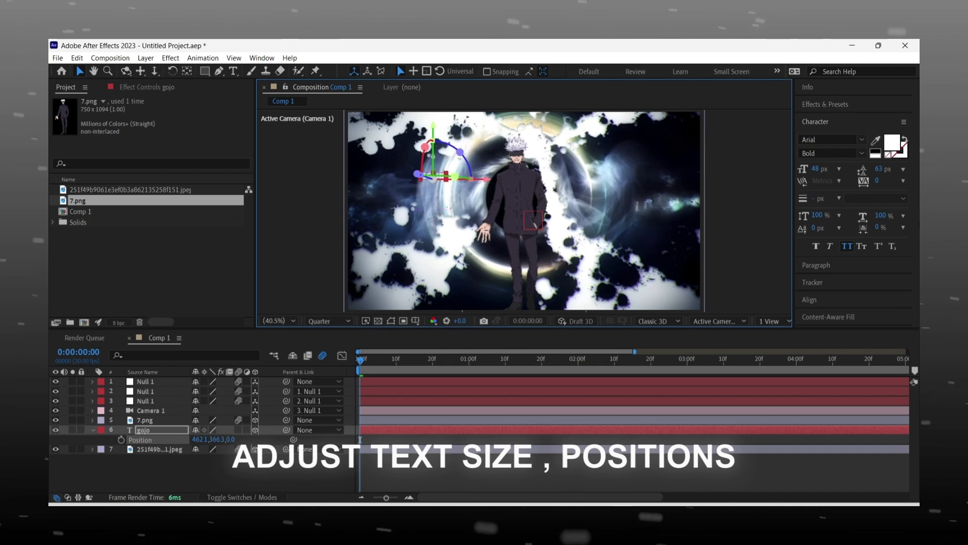
# - Change the fill color of the GOJO text to a saturated blue
pyautogui.doubleClick(400, 432)
pyautogui.click(892, 142)
pyautogui.click(217, 244)
pyautogui.moveTo(175, 238); pyautogui.dragTo(204, 193)
pyautogui.click(217, 267)
pyautogui.click(217, 243)
pyautogui.click(300, 196)
# - Scale the GOJO text to about 297% and set its position to about X 671 and Z 0
pyautogui.click(160, 430)
pyautogui.press('s')
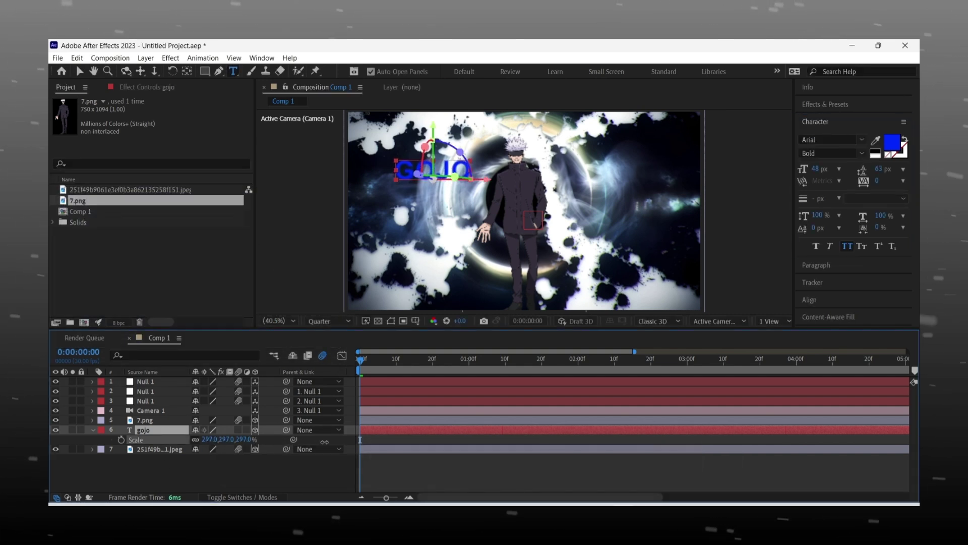
pyautogui.moveTo(294, 440)
pyautogui.mouseDown()
pyautogui.moveTo(252, 444)
pyautogui.moveTo(295, 449)
pyautogui.mouseUp()
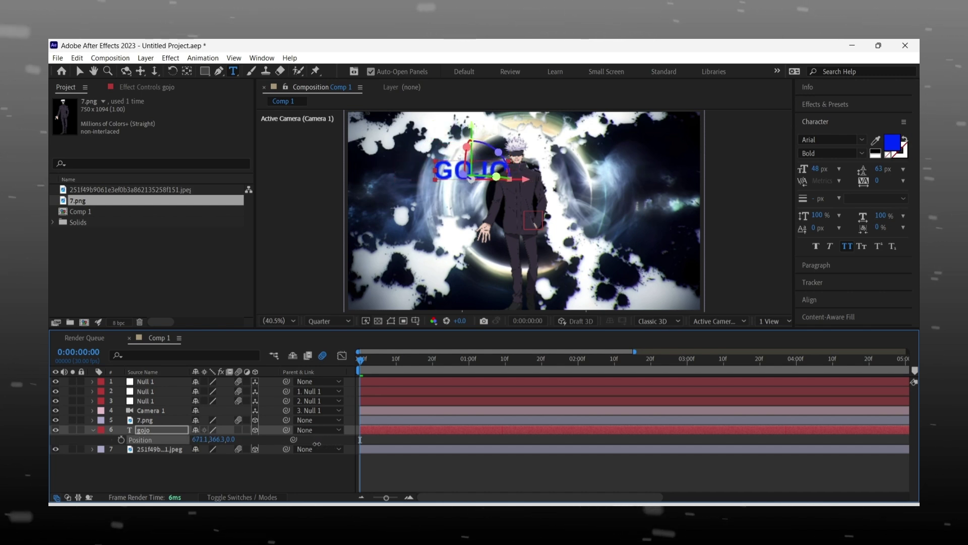
pyautogui.moveTo(232, 439)
pyautogui.mouseDown()
pyautogui.moveTo(212, 440)
pyautogui.moveTo(226, 444)
pyautogui.mouseUp()
pyautogui.click(236, 440)
pyautogui.write('0')
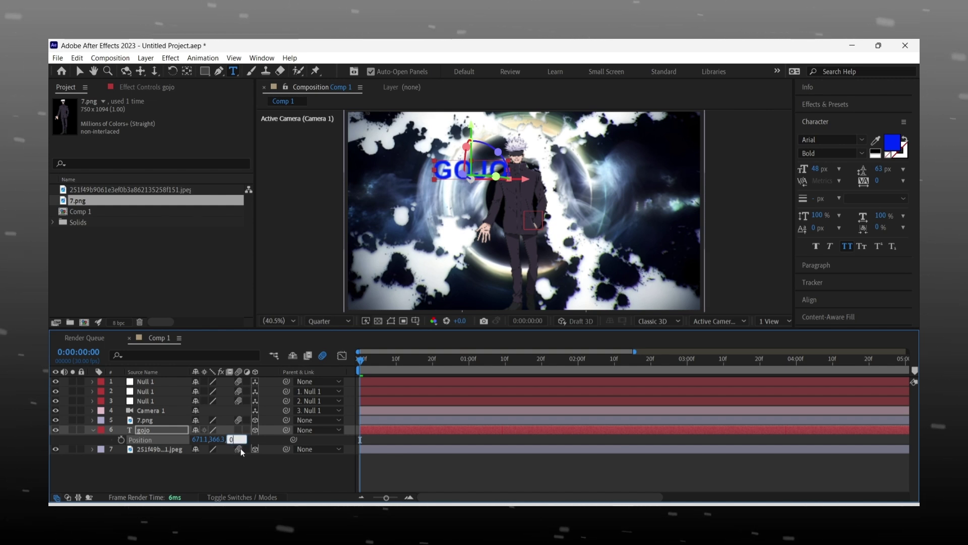
pyautogui.click(229, 465)
# - At 0:19, show two views and push the GOJO text back behind the character to about Z 208 in the Top view
pyautogui.moveTo(364, 358); pyautogui.dragTo(429, 388)
pyautogui.click(771, 321)
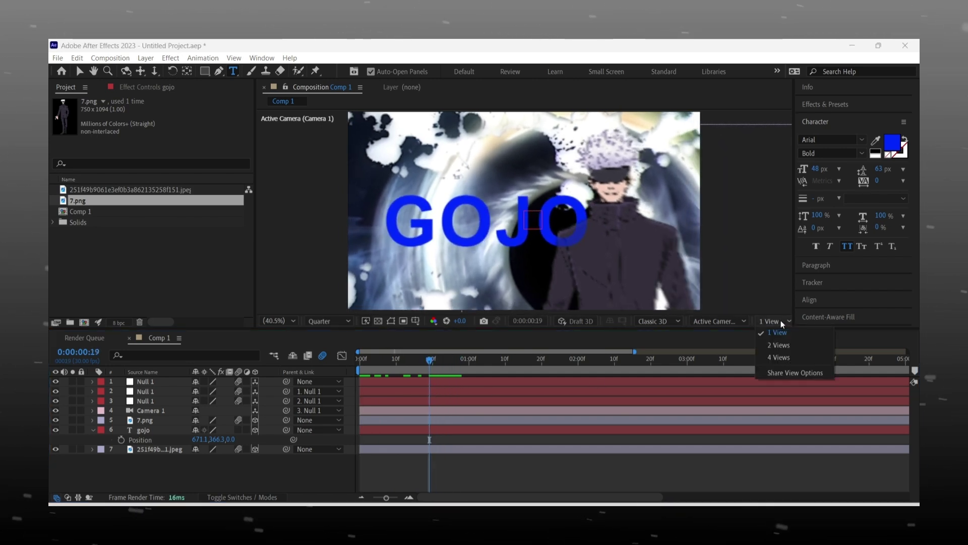
pyautogui.click(771, 335)
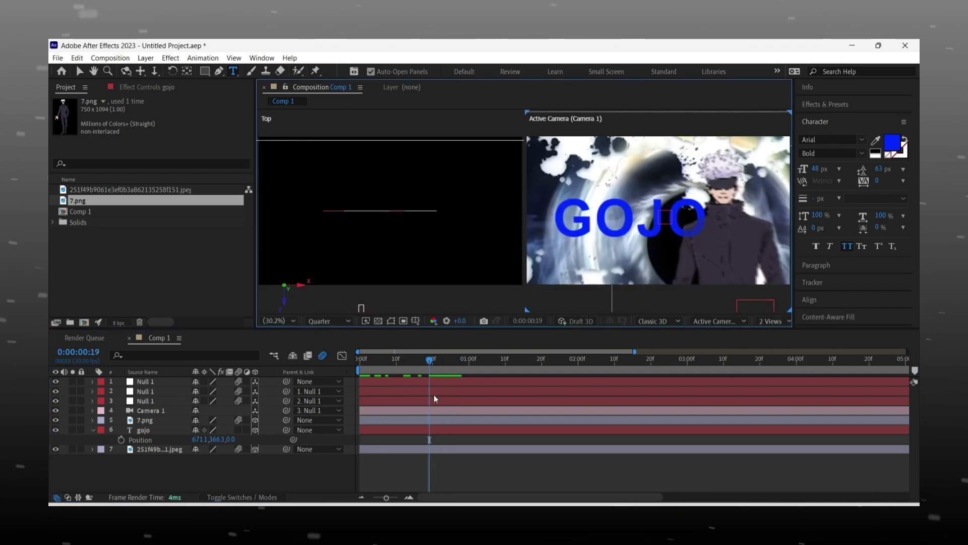
pyautogui.click(387, 430)
pyautogui.click(80, 71)
pyautogui.moveTo(353, 263); pyautogui.dragTo(353, 231)
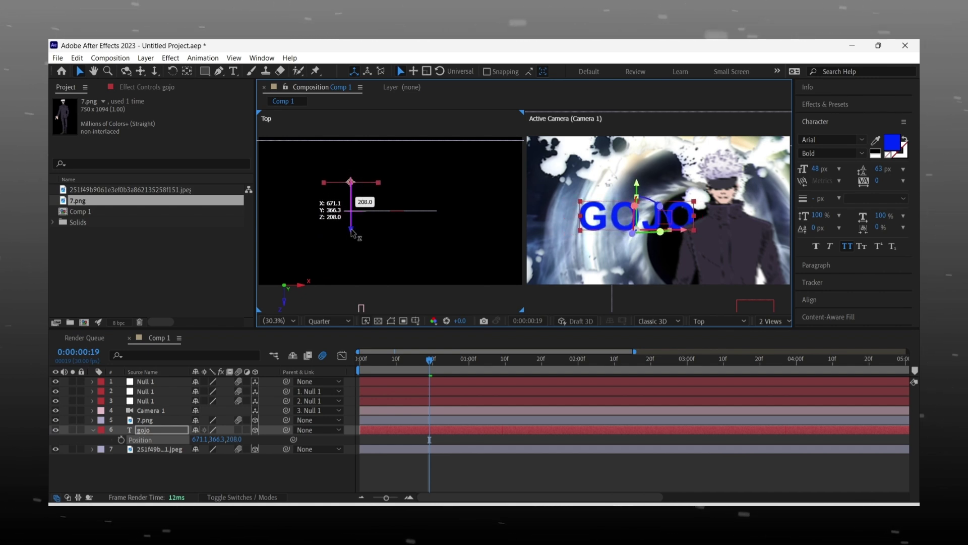
# - Tilt the GOJO text counterclockwise with its Z orientation so that it slopes upward toward the character
pyautogui.press('r')
pyautogui.moveTo(224, 439)
pyautogui.mouseDown()
pyautogui.moveTo(214, 440)
pyautogui.moveTo(219, 449)
pyautogui.moveTo(249, 439)
pyautogui.moveTo(180, 448)
pyautogui.moveTo(230, 442)
pyautogui.mouseUp()
pyautogui.press('p')
pyautogui.press('s')
pyautogui.press('p')
pyautogui.click(92, 430)
# - Return to a single camera view and play the animation from the start to check the tilted text
pyautogui.moveTo(429, 360); pyautogui.dragTo(359, 384)
pyautogui.click(774, 321)
pyautogui.click(769, 334)
pyautogui.press('space')
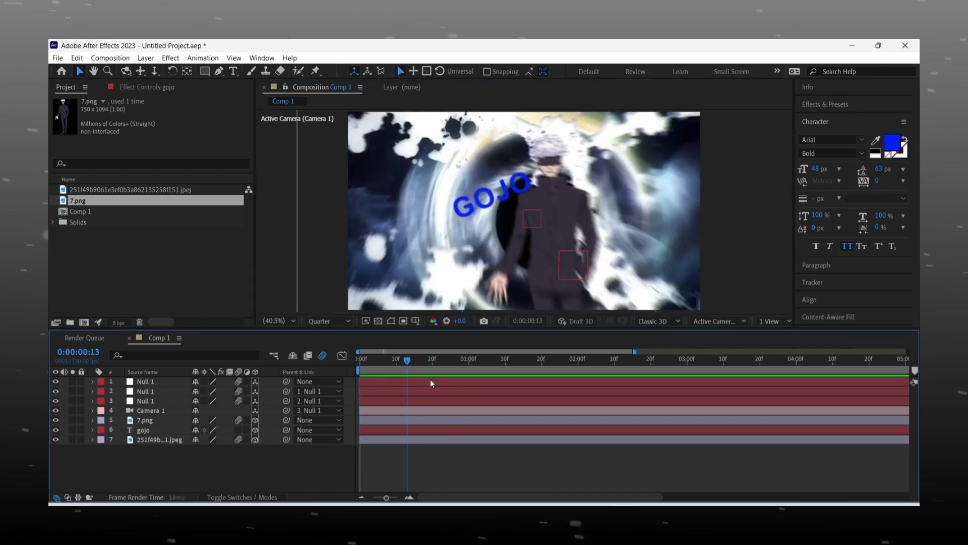
# - Move the GOJO text to about 659.6, 313.2, 216 and fine-tune its Z orientation
pyautogui.click(383, 429)
pyautogui.moveTo(488, 198); pyautogui.dragTo(461, 203)
pyautogui.press('p')
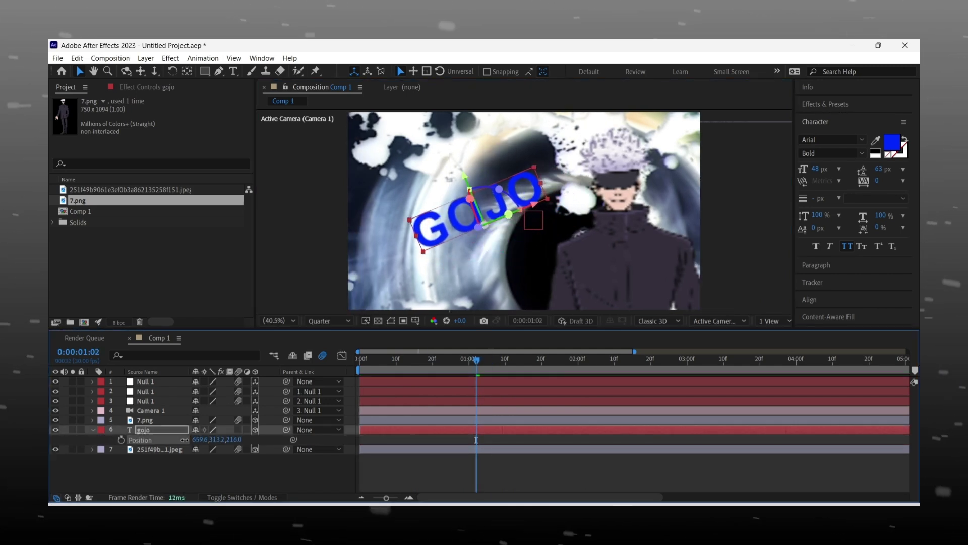
pyautogui.press('r')
pyautogui.moveTo(225, 441); pyautogui.dragTo(227, 444)
pyautogui.click(92, 430)
# - Apply Deep Glow to the gojo text layer with Radius 300 and Exposure 0.30
pyautogui.click(436, 430)
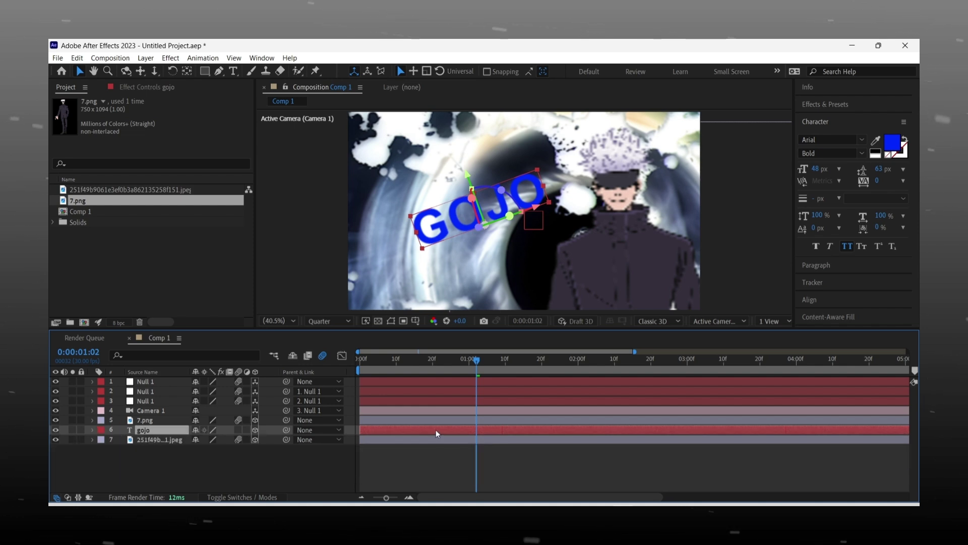
pyautogui.hotkey('ctrl', 'space')
pyautogui.write('deep')
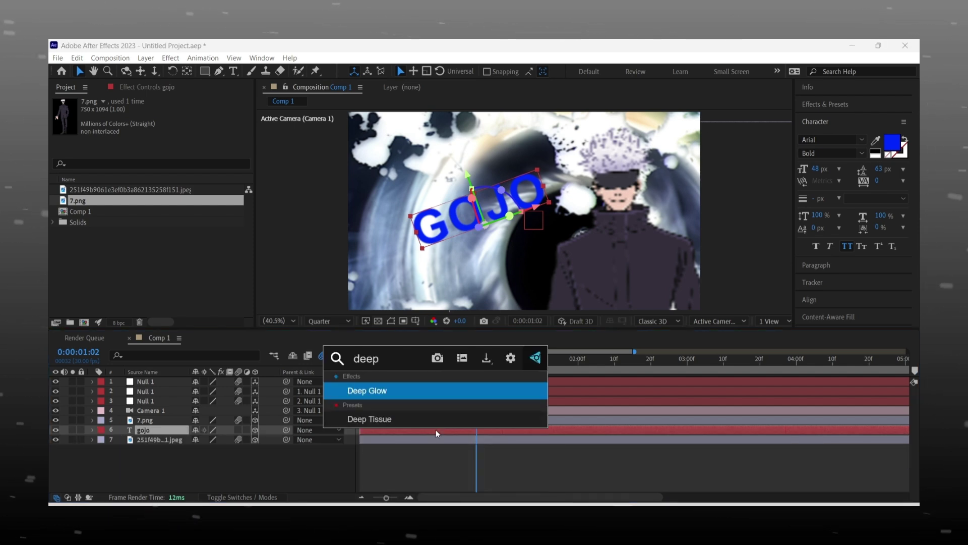
pyautogui.write(' glow')
pyautogui.press('Return')
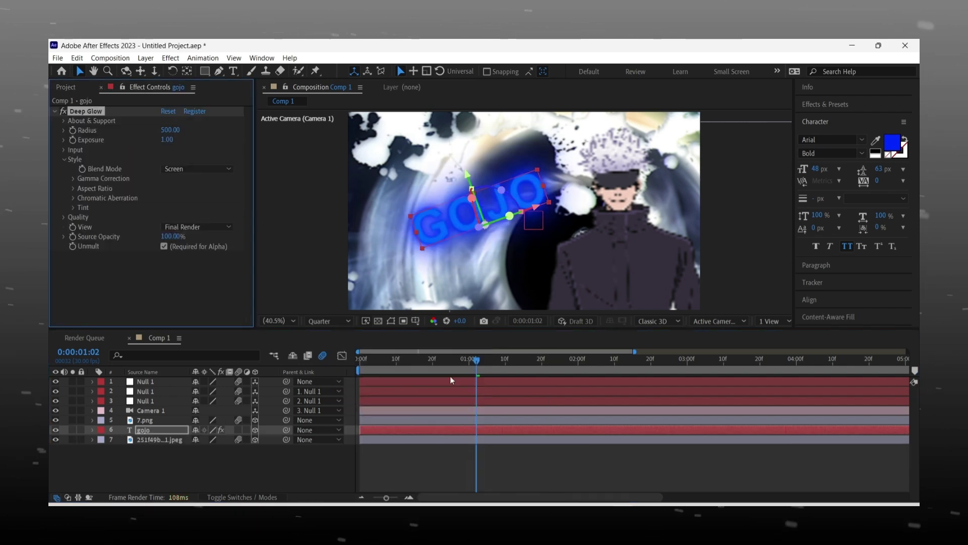
pyautogui.write('30')
pyautogui.press('Return')
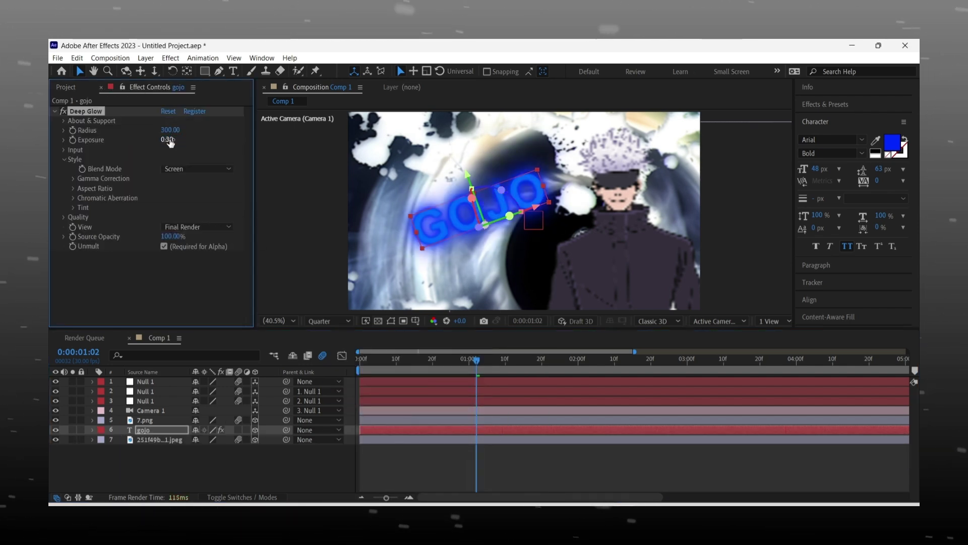
pyautogui.press('Return')
# - Add a Drop Shadow to the gojo text layer with Direction 221°, Distance 19 and Softness 16
pyautogui.hotkey('ctrl', 'space')
pyautogui.write('drop shadow')
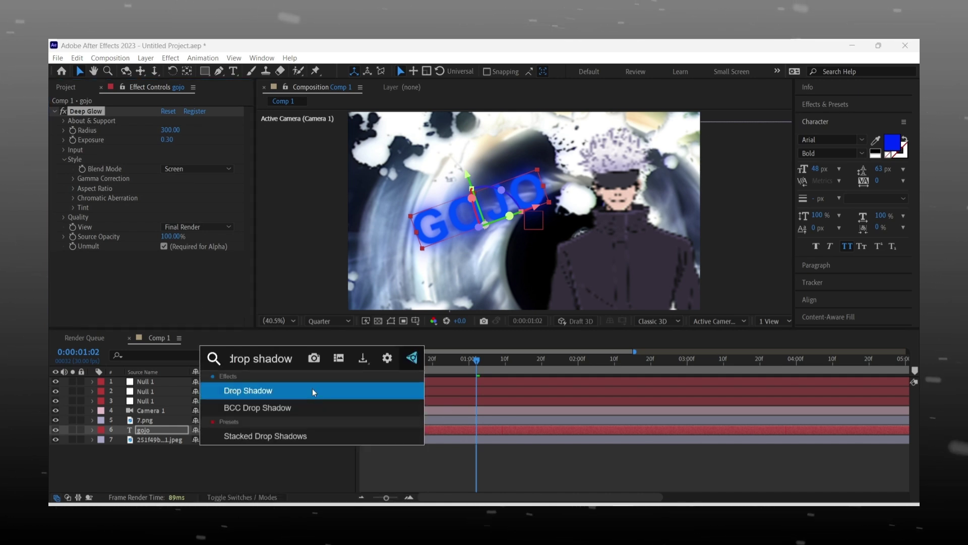
pyautogui.press('Return')
pyautogui.moveTo(194, 265); pyautogui.dragTo(216, 264)
pyautogui.moveTo(166, 304)
pyautogui.mouseDown()
pyautogui.moveTo(176, 307)
pyautogui.moveTo(164, 297)
pyautogui.mouseUp()
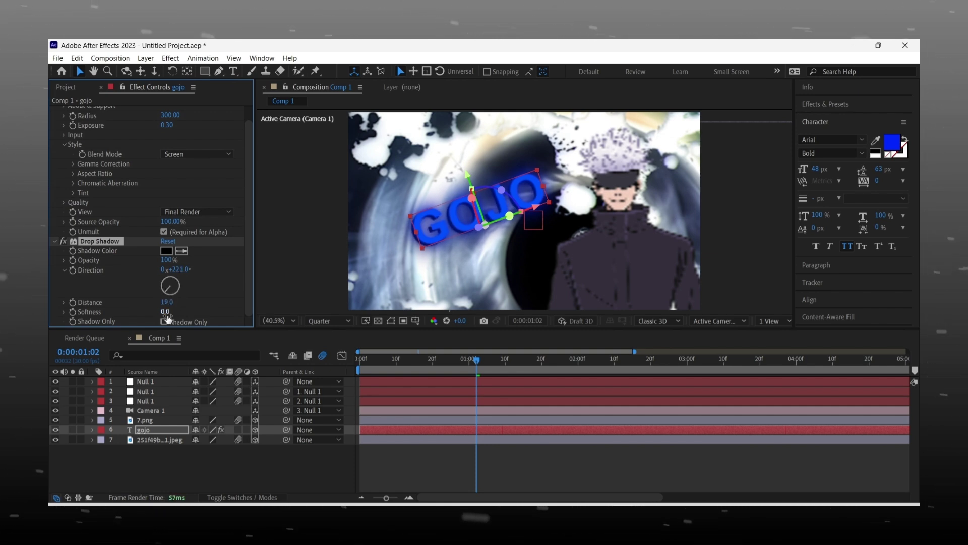
pyautogui.click(54, 241)
pyautogui.click(54, 111)
# - Play the animation from the beginning to check the glowing, shadowed text
pyautogui.click(232, 466)
pyautogui.click(361, 363)
pyautogui.press('space')
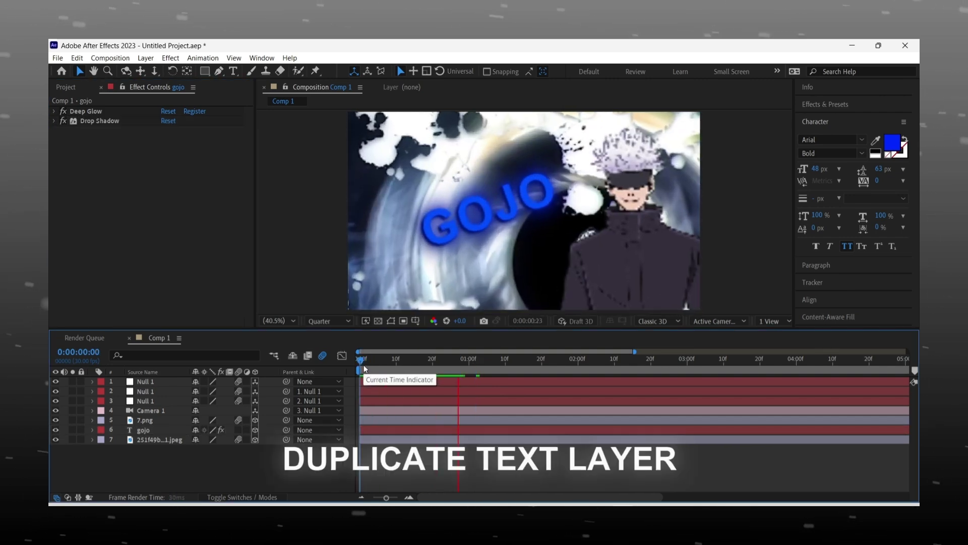
# - Duplicate the gojo text layer and move the copy along X to the other side of the character
pyautogui.moveTo(367, 359); pyautogui.dragTo(395, 432)
pyautogui.click(431, 429)
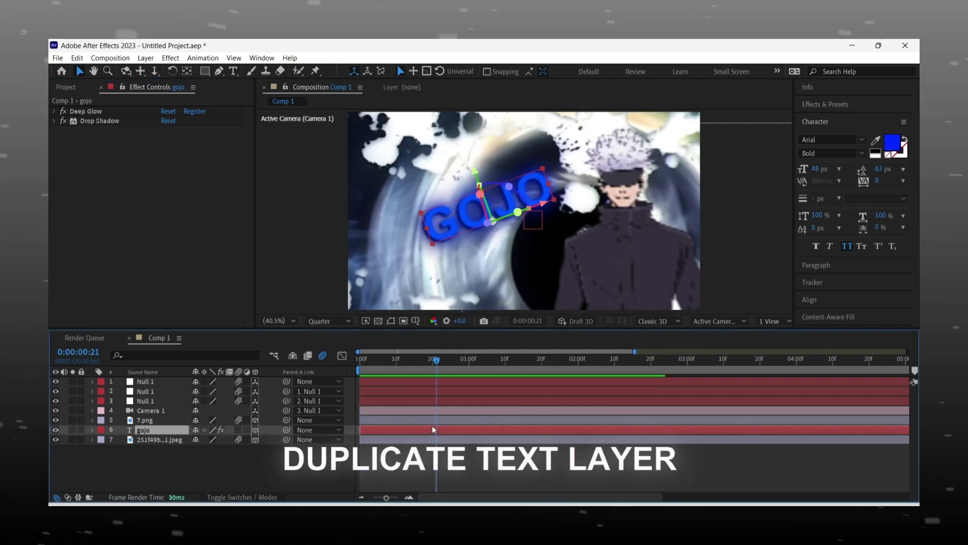
pyautogui.hotkey('ctrl', 'd')
pyautogui.press('p')
pyautogui.moveTo(194, 440); pyautogui.dragTo(528, 443)
# - Tilt the duplicated text clockwise to a Z orientation of 25°
pyautogui.moveTo(437, 360); pyautogui.dragTo(398, 379)
pyautogui.press('r')
pyautogui.moveTo(225, 440); pyautogui.dragTo(247, 439)
# - Replace the duplicated layer's text with "sensei" and keep that layer selected
pyautogui.doubleClick(389, 430)
pyautogui.write('sensie')
pyautogui.press('BackSpace')
pyautogui.press('BackSpace')
pyautogui.write('ei')
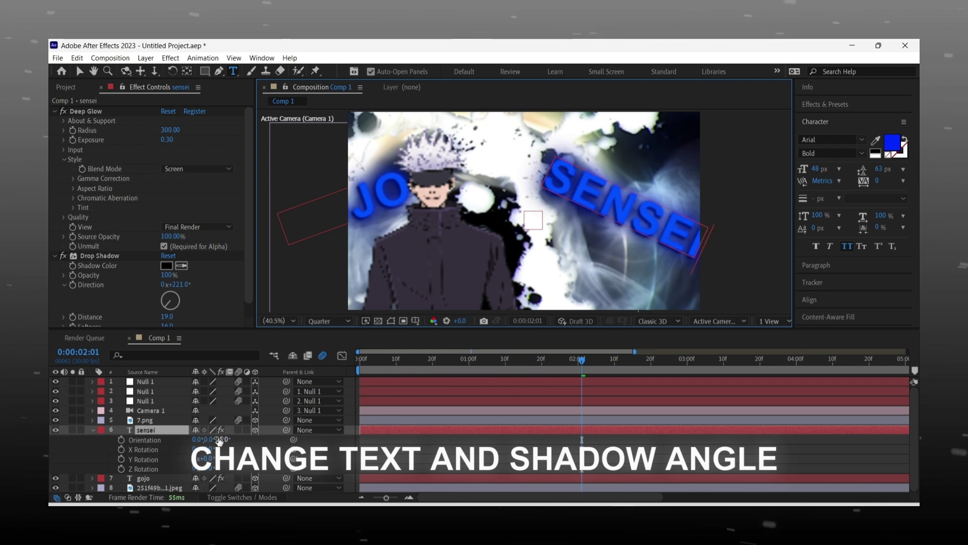
pyautogui.click(145, 419)
pyautogui.click(146, 431)
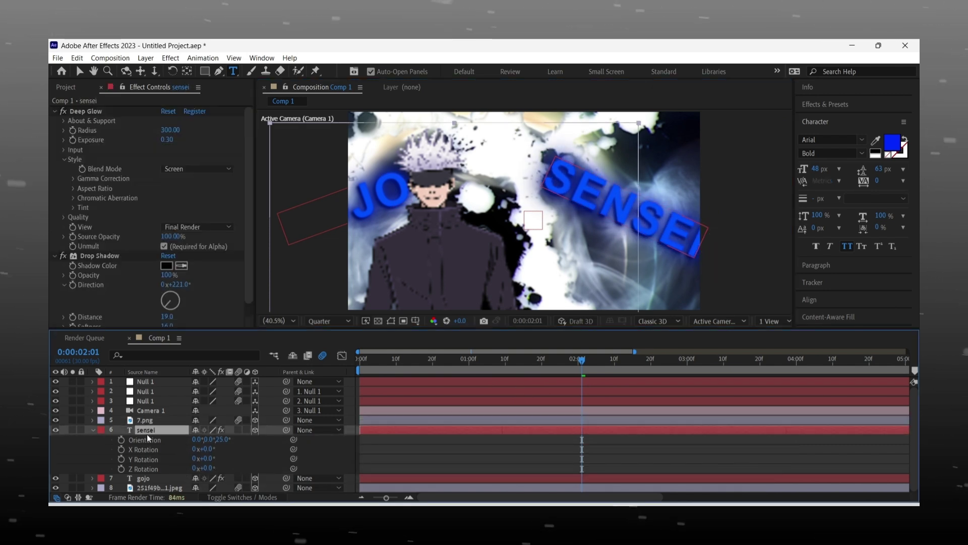
# - Shift the sensei text along X closer to the character and set its Z orientation to 28°
pyautogui.click(145, 430)
pyautogui.press('p')
pyautogui.moveTo(201, 440); pyautogui.dragTo(223, 439)
pyautogui.press('r')
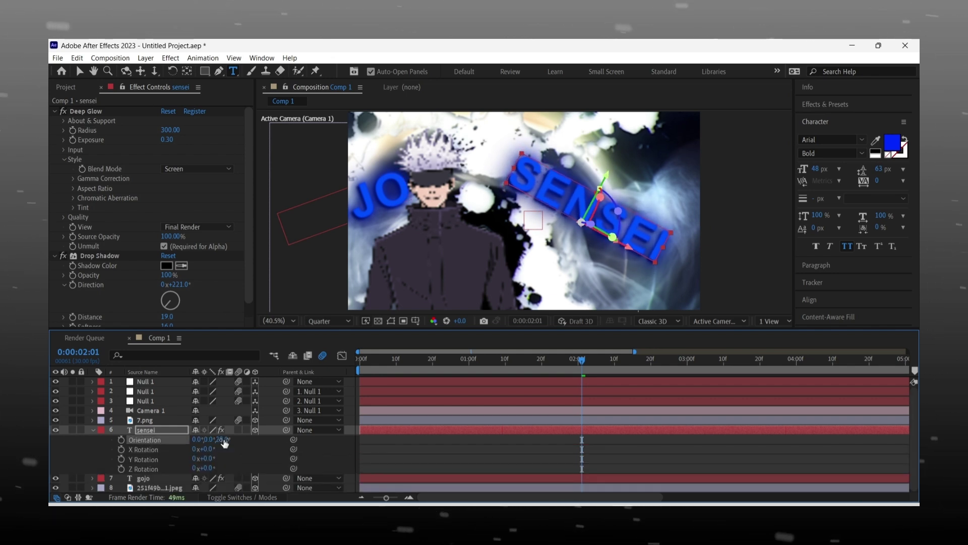
# - Set the sensei layer's Drop Shadow direction to 134° and collapse its effects and layer properties
pyautogui.moveTo(173, 308); pyautogui.dragTo(179, 305)
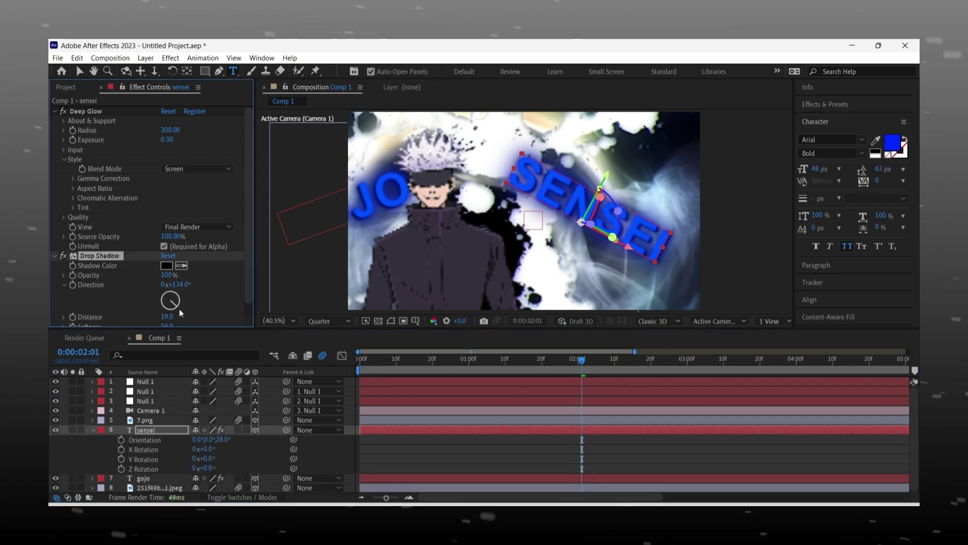
pyautogui.click(54, 255)
pyautogui.click(54, 111)
pyautogui.click(89, 430)
pyautogui.click(92, 430)
# - At 0:00:01:18, tilt the sensei text slightly further clockwise through its Z orientation, and leave no layer selected
pyautogui.moveTo(366, 361); pyautogui.dragTo(535, 361)
pyautogui.click(434, 430)
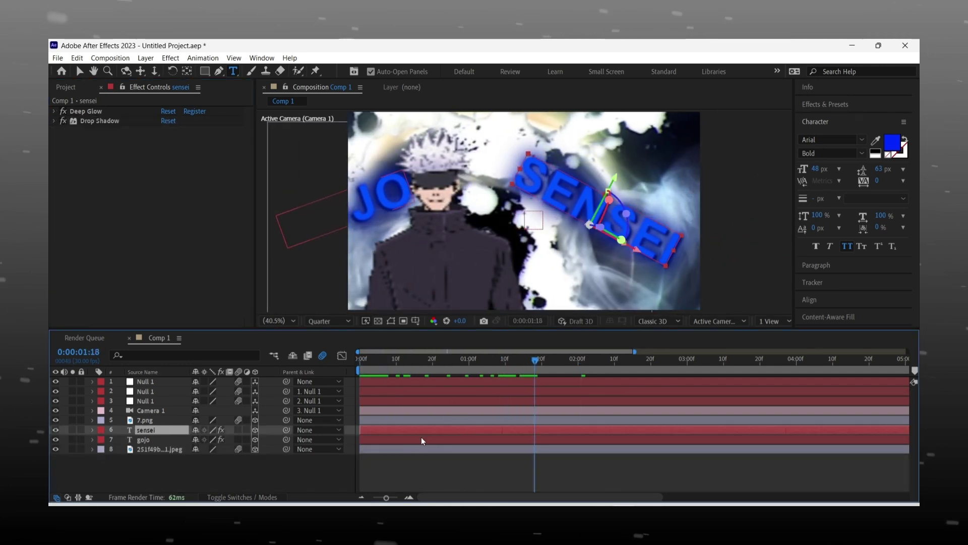
pyautogui.press('r')
pyautogui.moveTo(222, 440); pyautogui.dragTo(225, 440)
pyautogui.click(93, 430)
pyautogui.click(101, 474)
# - Recolor the sensei text to red FF0000
pyautogui.doubleClick(531, 427)
pyautogui.click(892, 143)
pyautogui.write('FF0000')
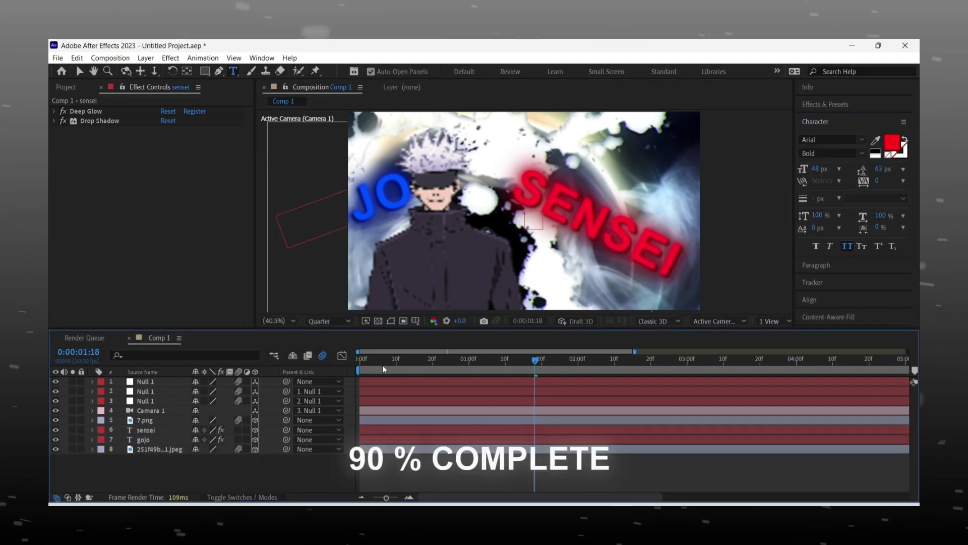
# - Play the animation from the beginning to check both text layers with the camera movement
pyautogui.moveTo(382, 364); pyautogui.dragTo(356, 370)
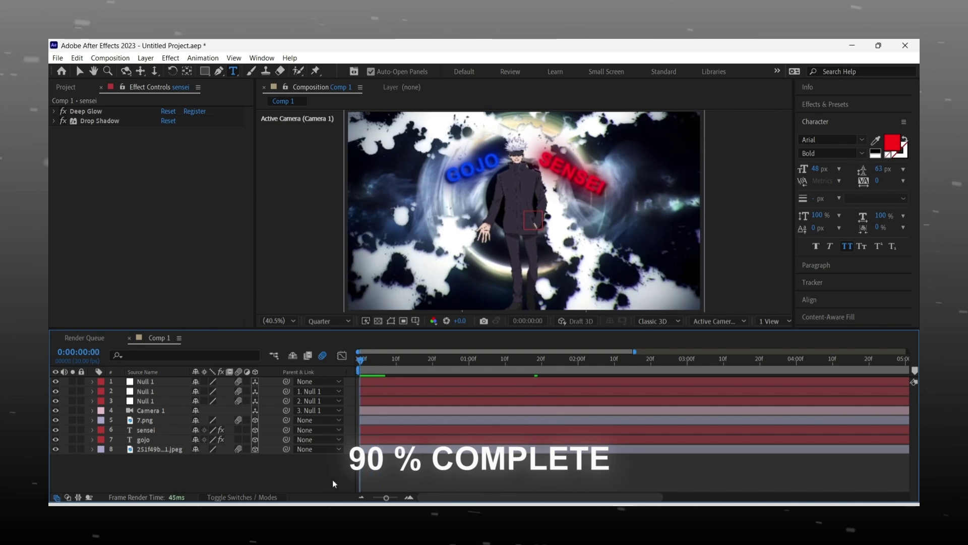
pyautogui.press('space')
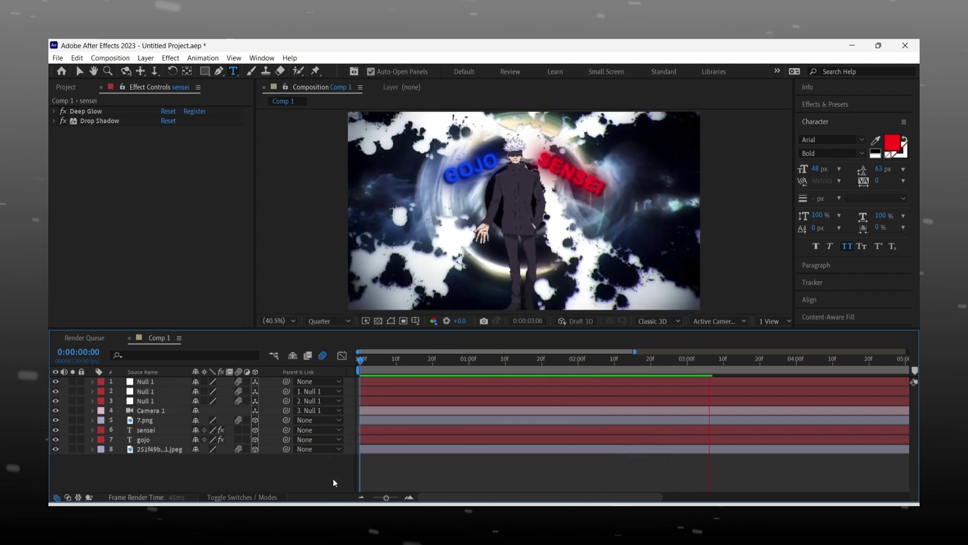
pyautogui.press('space')
pyautogui.click(365, 357)
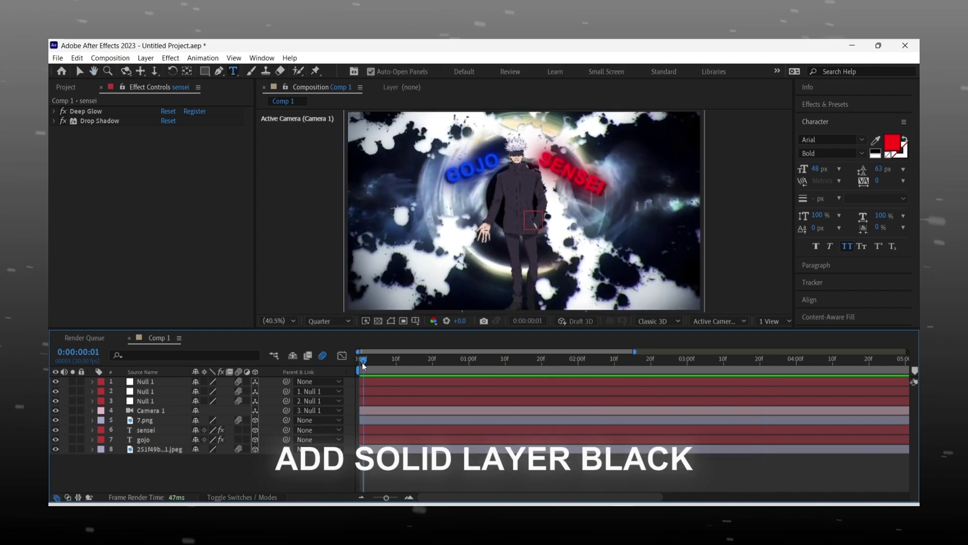
# - Create a 1920 x 1080 px black solid named Black Solid 1 and make it a 3D layer
pyautogui.rightClick(193, 477)
pyautogui.moveTo(215, 342)
pyautogui.click(356, 376)
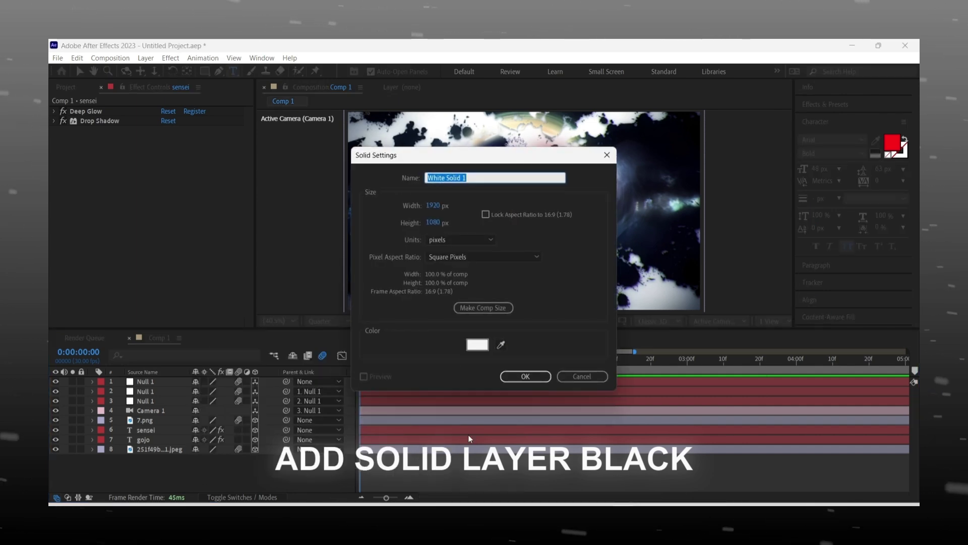
pyautogui.click(478, 345)
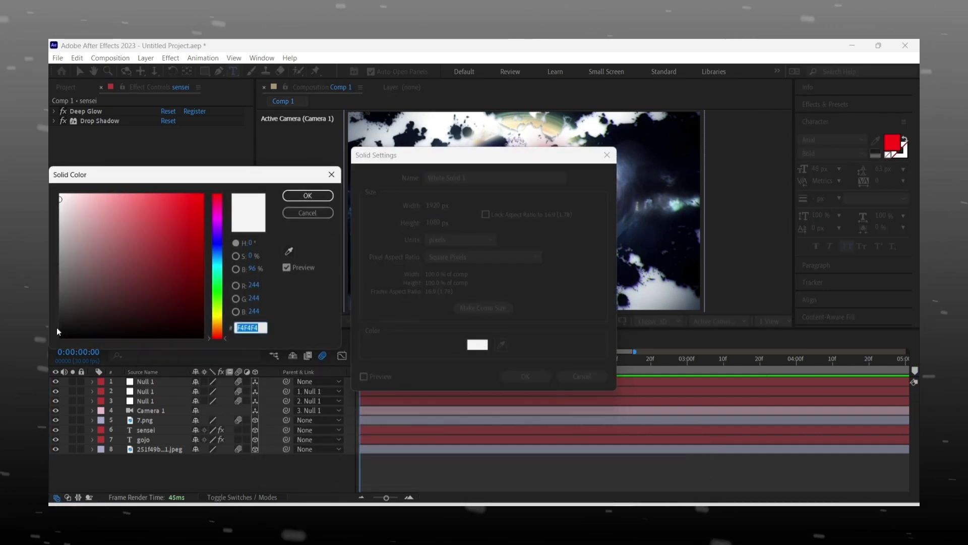
pyautogui.click(60, 337)
pyautogui.click(308, 195)
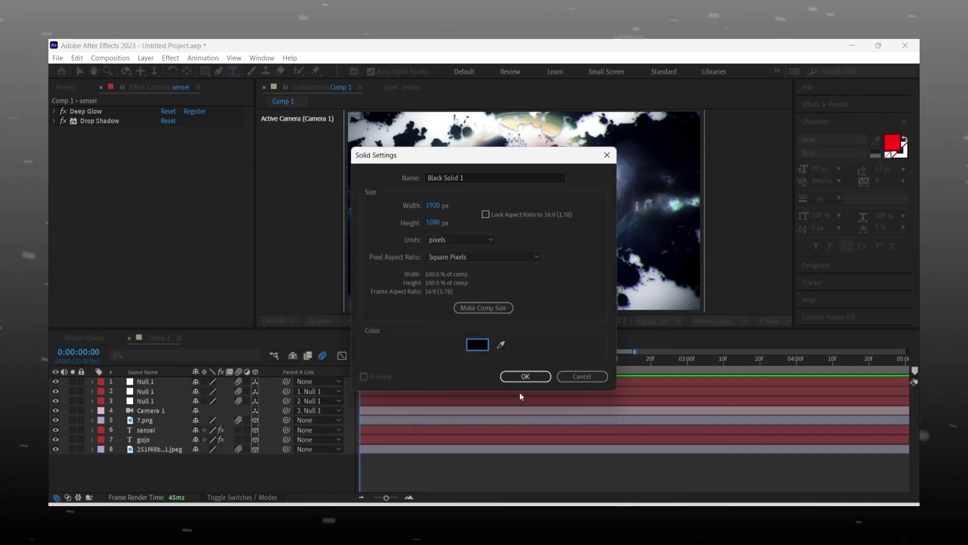
pyautogui.click(525, 376)
pyautogui.click(255, 381)
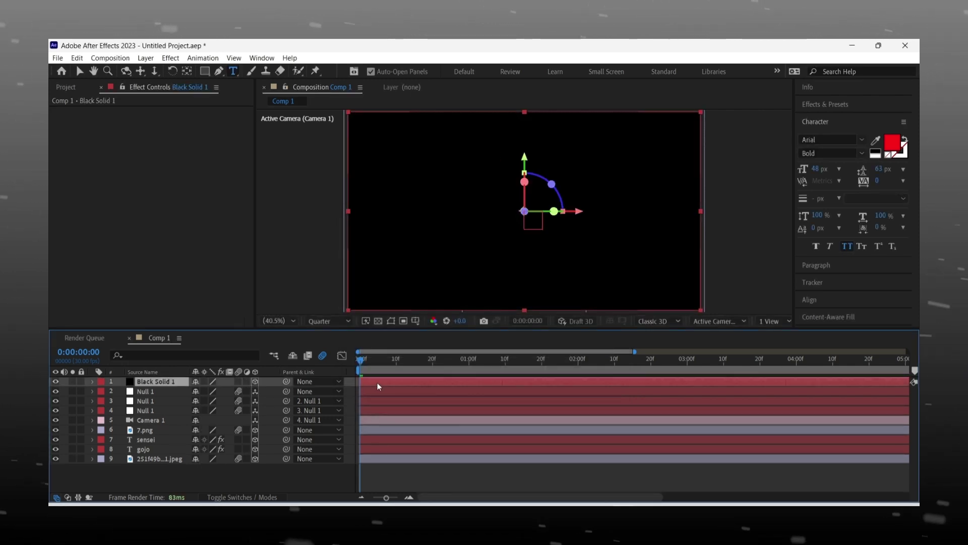
# - Apply the CC Star Burst effect to the black solid
pyautogui.hotkey('ctrl', 'space')
pyautogui.write('st')
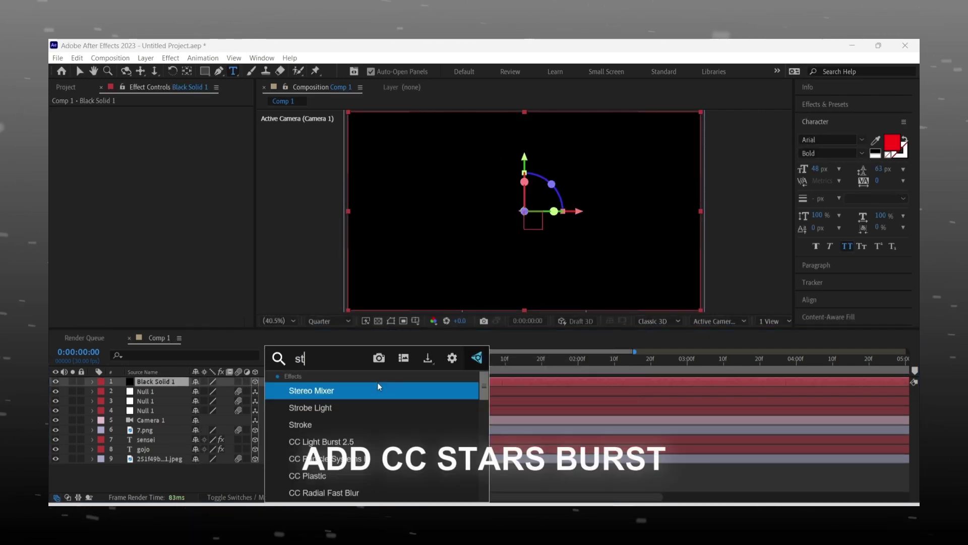
pyautogui.write('ar')
pyautogui.click(379, 390)
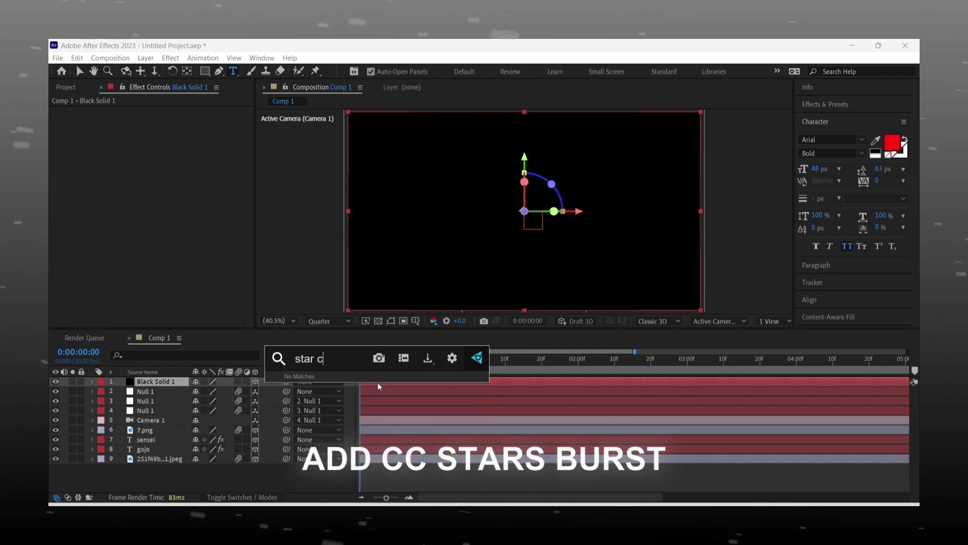
pyautogui.write('cc star')
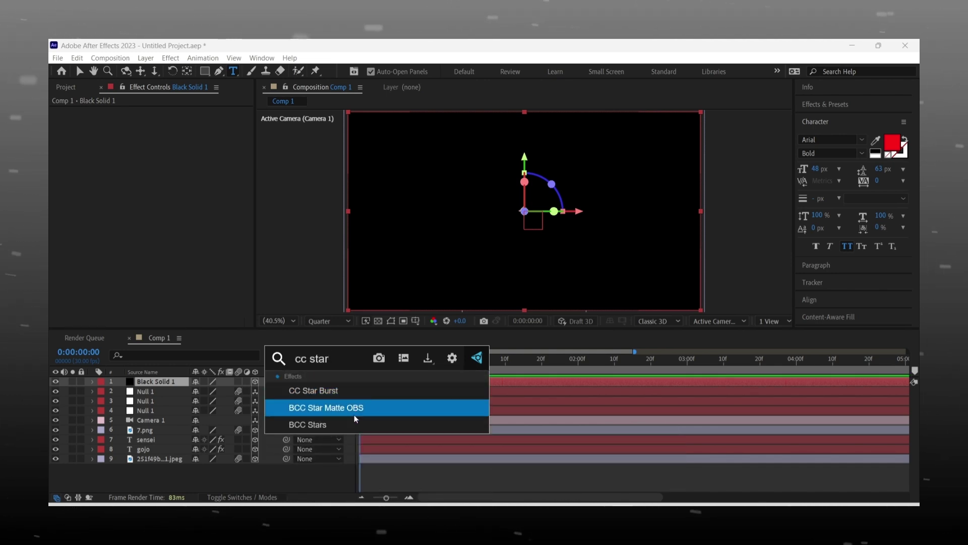
pyautogui.click(368, 391)
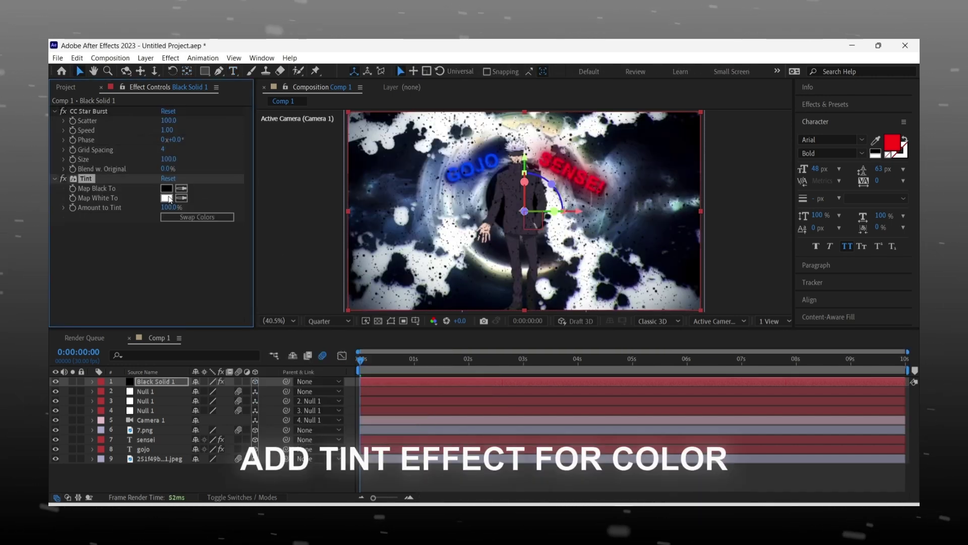
# - Set the Tint effect's Map Black To color to cyan 00FFF0 and scrub the start of the animation to check it
pyautogui.click(163, 188)
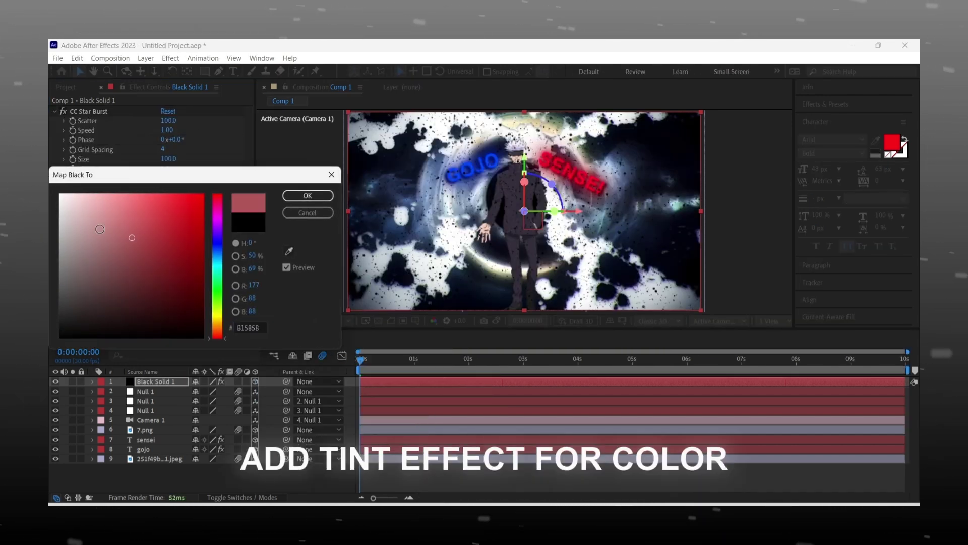
pyautogui.moveTo(217, 263); pyautogui.dragTo(216, 239)
pyautogui.moveTo(199, 201); pyautogui.dragTo(215, 187)
pyautogui.click(215, 267)
pyautogui.click(204, 197)
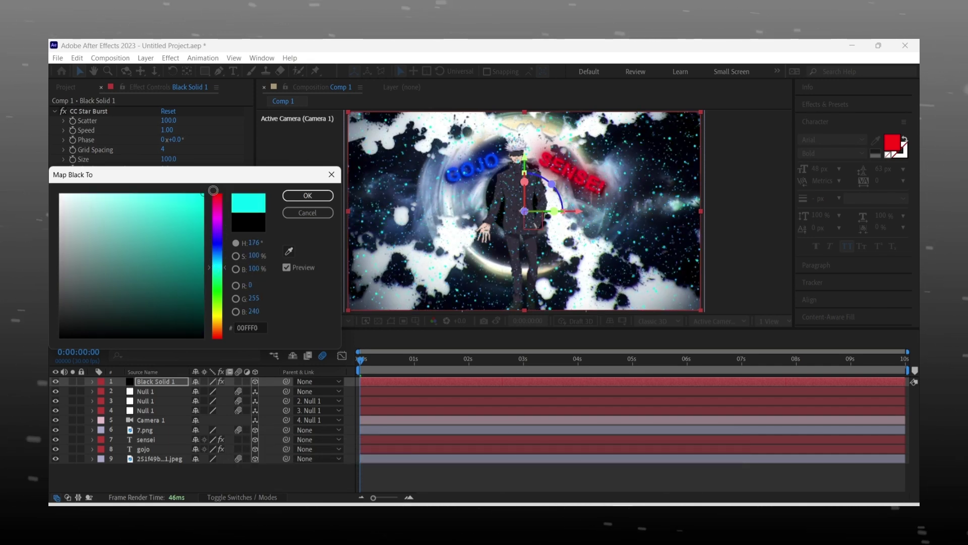
pyautogui.click(308, 196)
pyautogui.moveTo(361, 359)
pyautogui.mouseDown()
pyautogui.moveTo(436, 360)
pyautogui.moveTo(360, 359)
pyautogui.mouseUp()
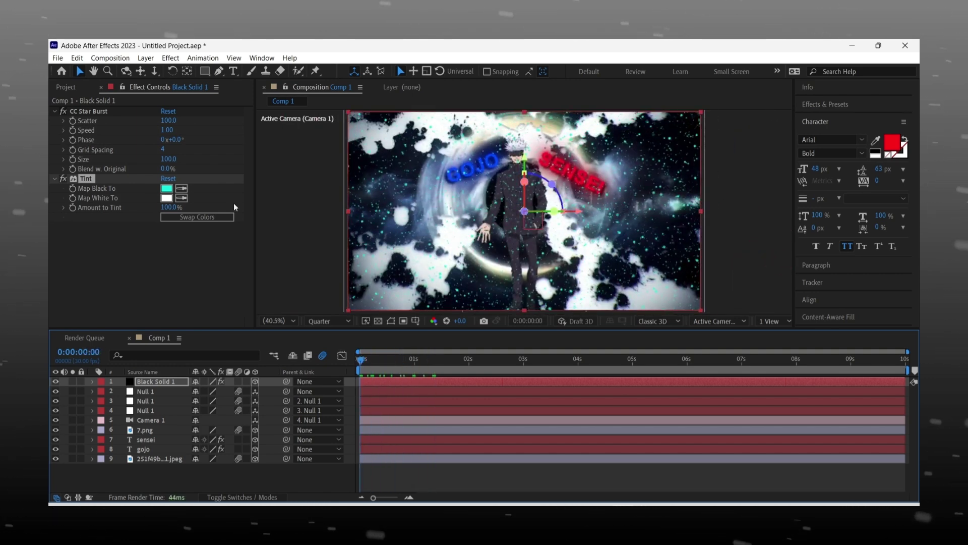
# - Set CC Star Burst to Scatter 183, Grid Spacing 23 and Size 34, and collapse both effects
pyautogui.moveTo(168, 159); pyautogui.dragTo(192, 155)
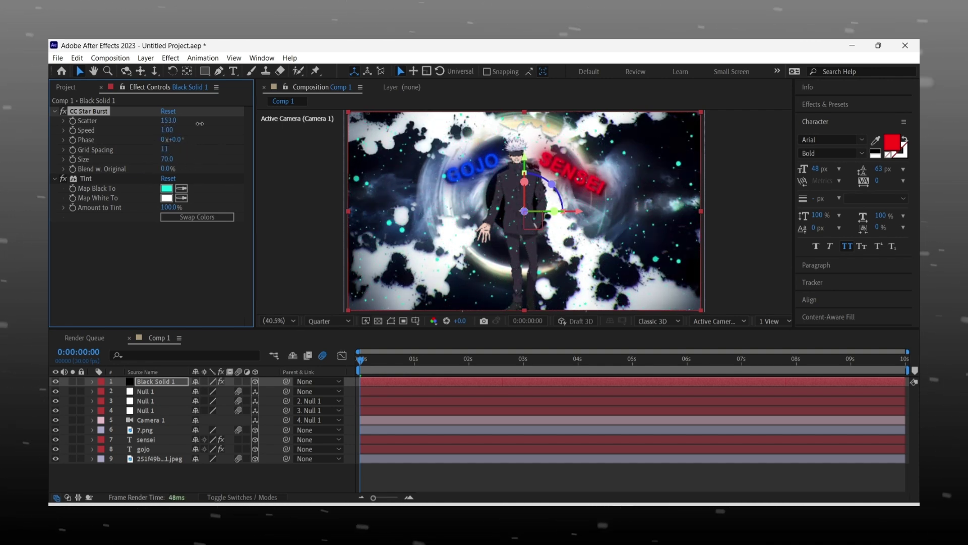
pyautogui.moveTo(171, 150); pyautogui.dragTo(151, 165)
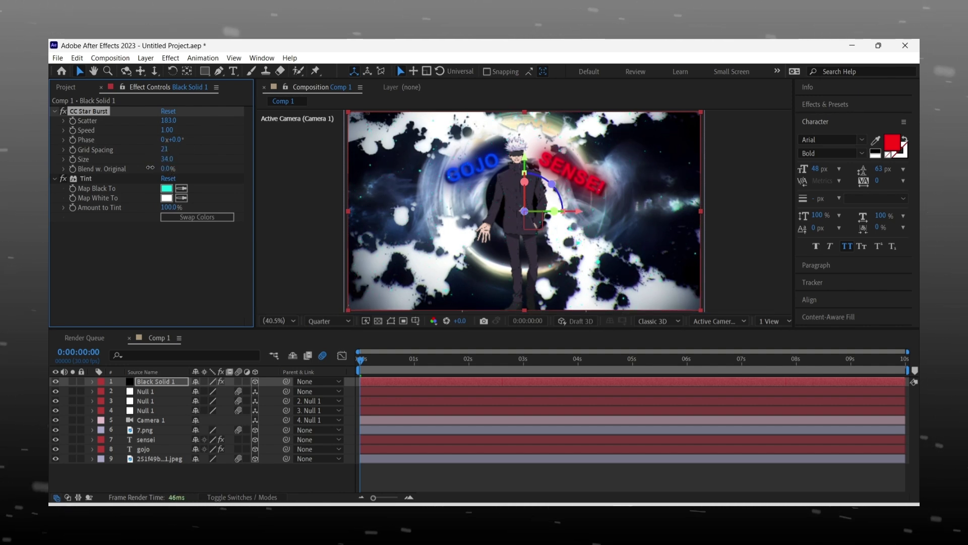
pyautogui.click(55, 111)
pyautogui.click(54, 120)
# - Add the Glow effect to the black solid
pyautogui.click(371, 382)
pyautogui.hotkey('ctrl', 'space')
pyautogui.write('glow')
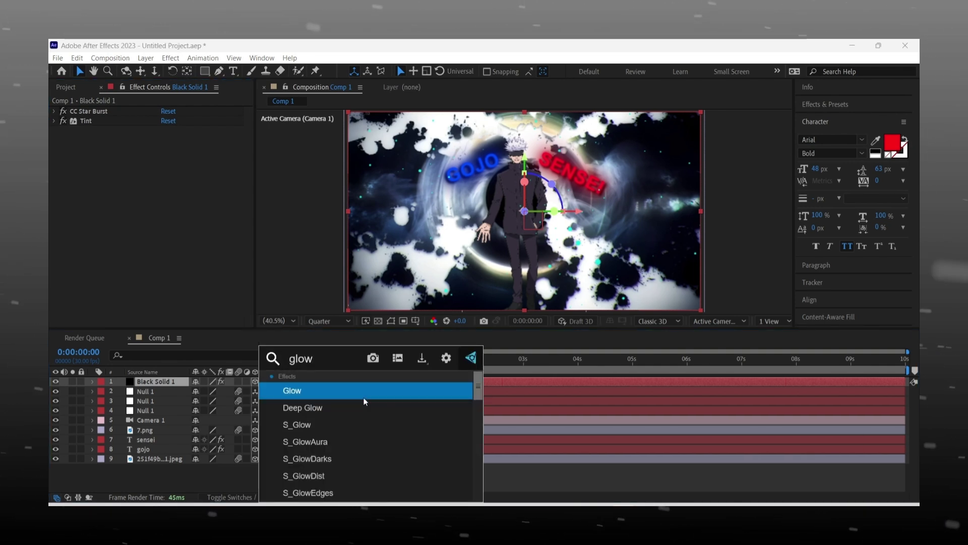
pyautogui.press('Return')
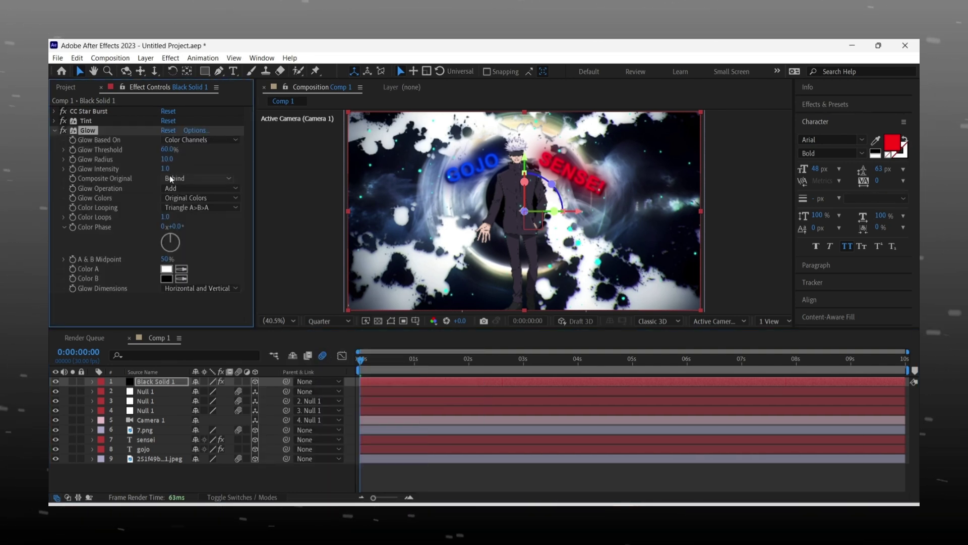
# - Set the Glow radius to 50 and its intensity to about 1.9, and collapse the effect
pyautogui.write('150')
pyautogui.press('Return')
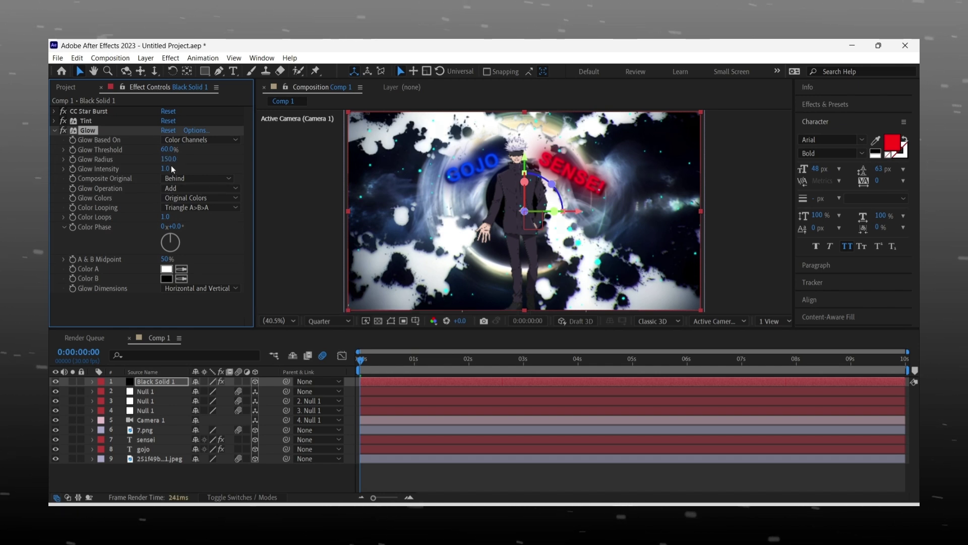
pyautogui.write('50')
pyautogui.press('Return')
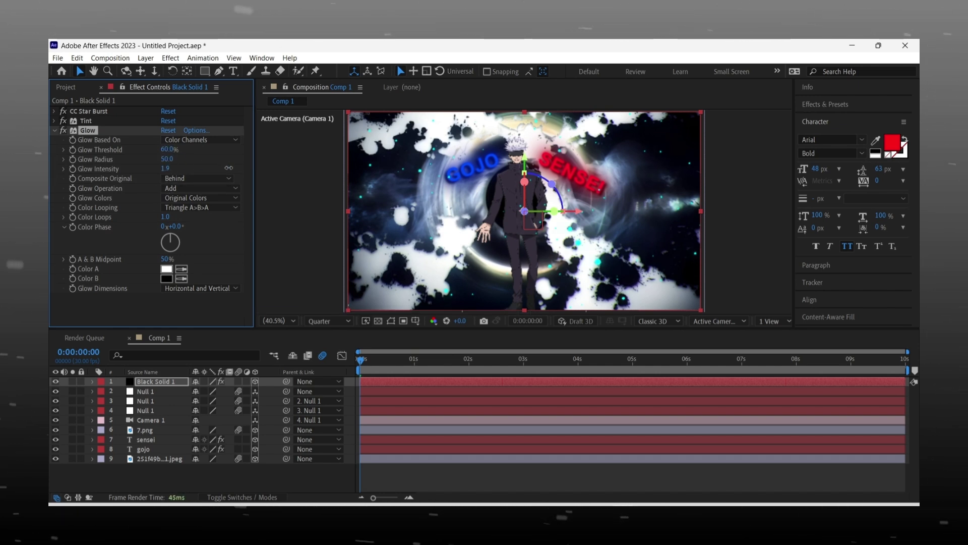
pyautogui.click(54, 130)
# - Move Glow above Tint in the black solid's effect order
pyautogui.moveTo(78, 129); pyautogui.dragTo(101, 131)
pyautogui.click(100, 146)
pyautogui.moveTo(363, 353)
pyautogui.mouseDown()
pyautogui.moveTo(410, 345)
pyautogui.moveTo(354, 362)
pyautogui.mouseUp()
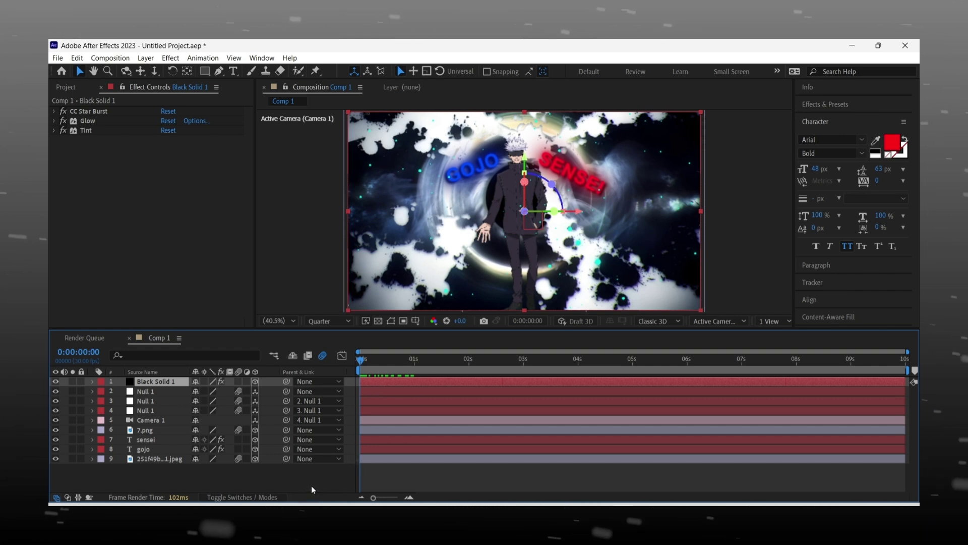
# - Move Black Solid 1 below the gojo text layer, directly above the background image, and scrub to check it
pyautogui.moveTo(390, 368); pyautogui.dragTo(357, 392)
pyautogui.moveTo(249, 383); pyautogui.dragTo(187, 449)
pyautogui.moveTo(361, 361); pyautogui.dragTo(349, 392)
# - Switch the composition to 2 Views and push Black Solid 1 back to a Z position of 139
pyautogui.click(783, 323)
pyautogui.click(778, 345)
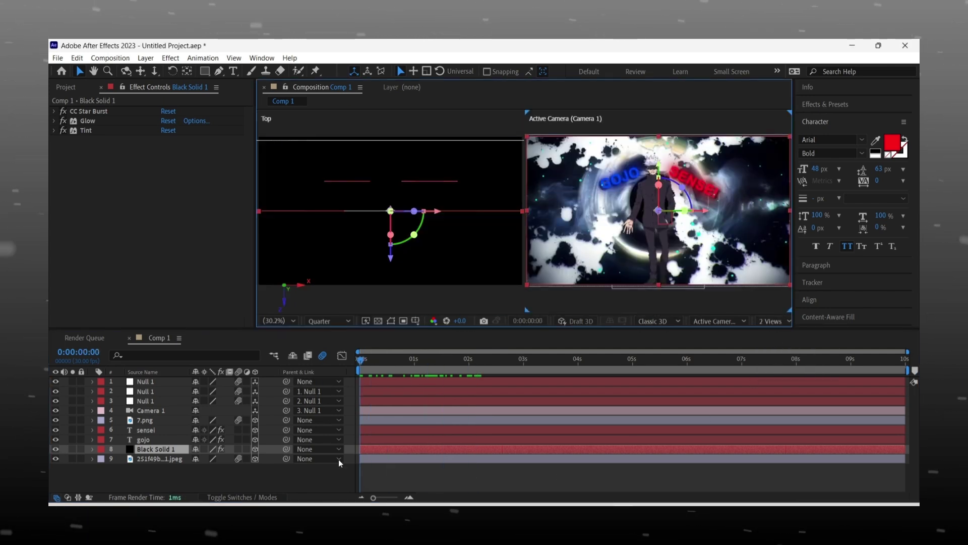
pyautogui.press('p')
pyautogui.moveTo(314, 442); pyautogui.dragTo(270, 431)
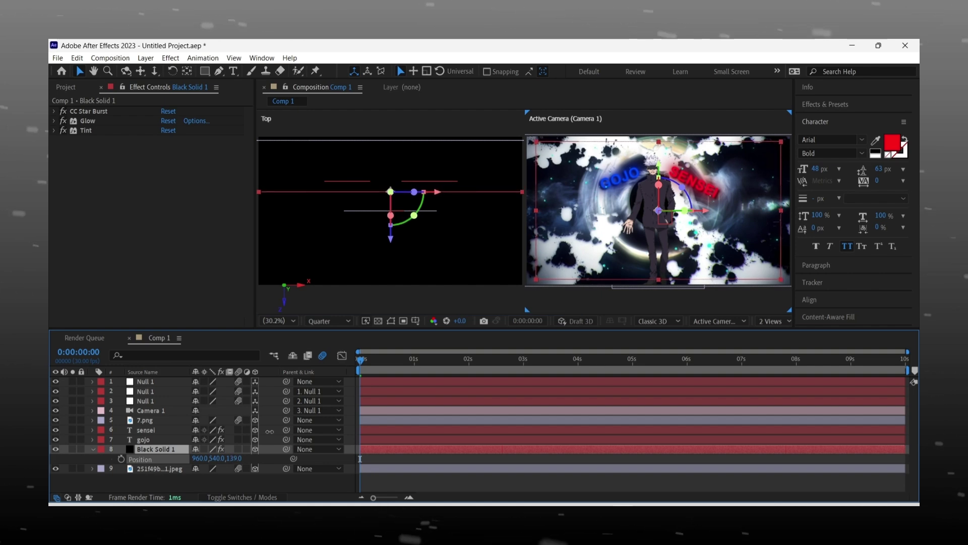
pyautogui.click(92, 449)
# - Return the composition to 1 View and play the animation from the beginning to check the particles
pyautogui.click(773, 321)
pyautogui.click(767, 334)
pyautogui.press('space')
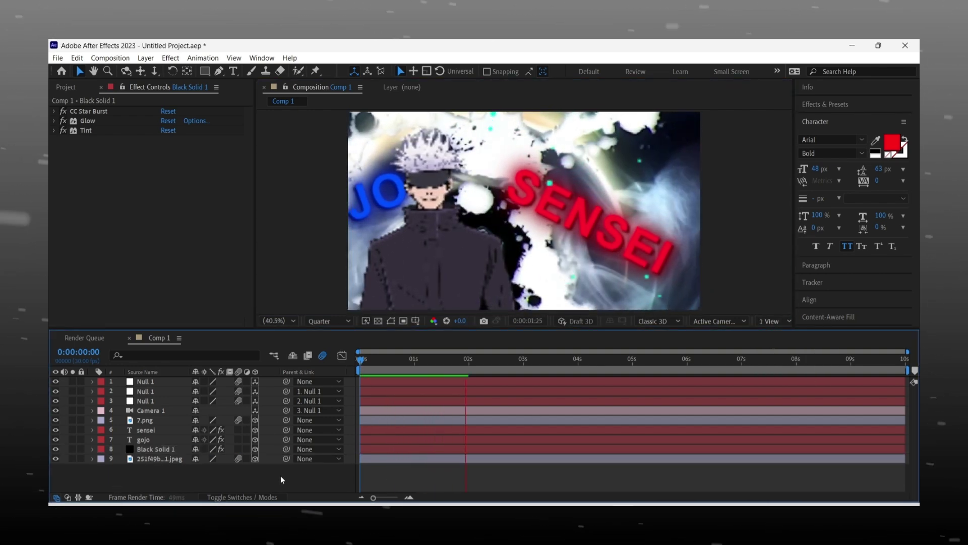